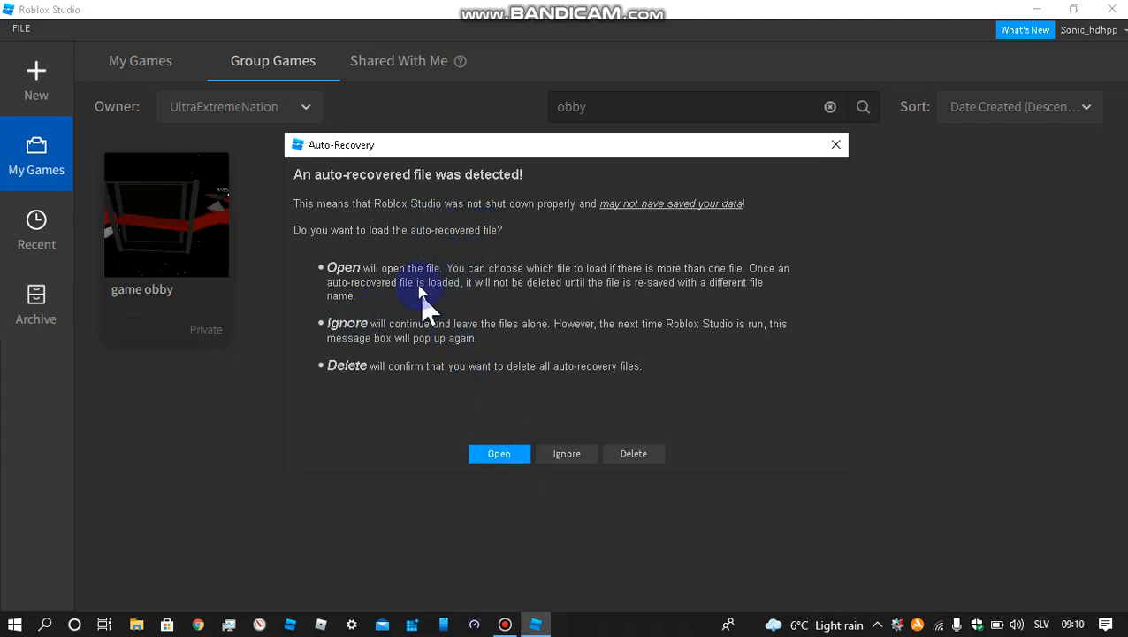
# Step: Delete the auto-recovery file and open the personal place with the river, mountains and walled construction zone
pyautogui.click(635, 456)
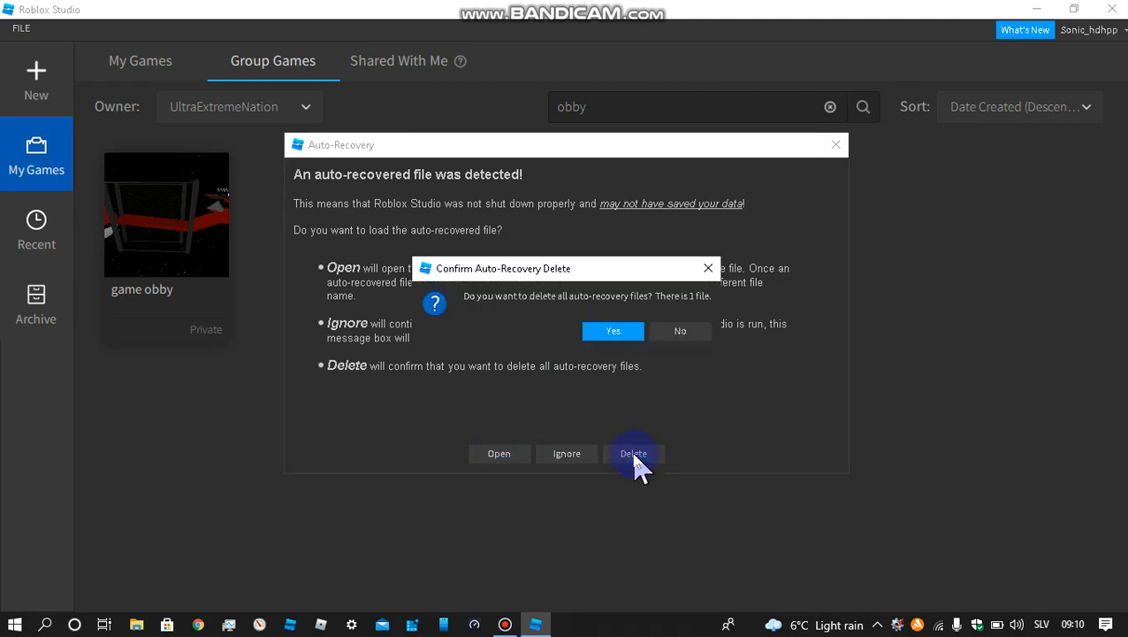
pyautogui.click(612, 336)
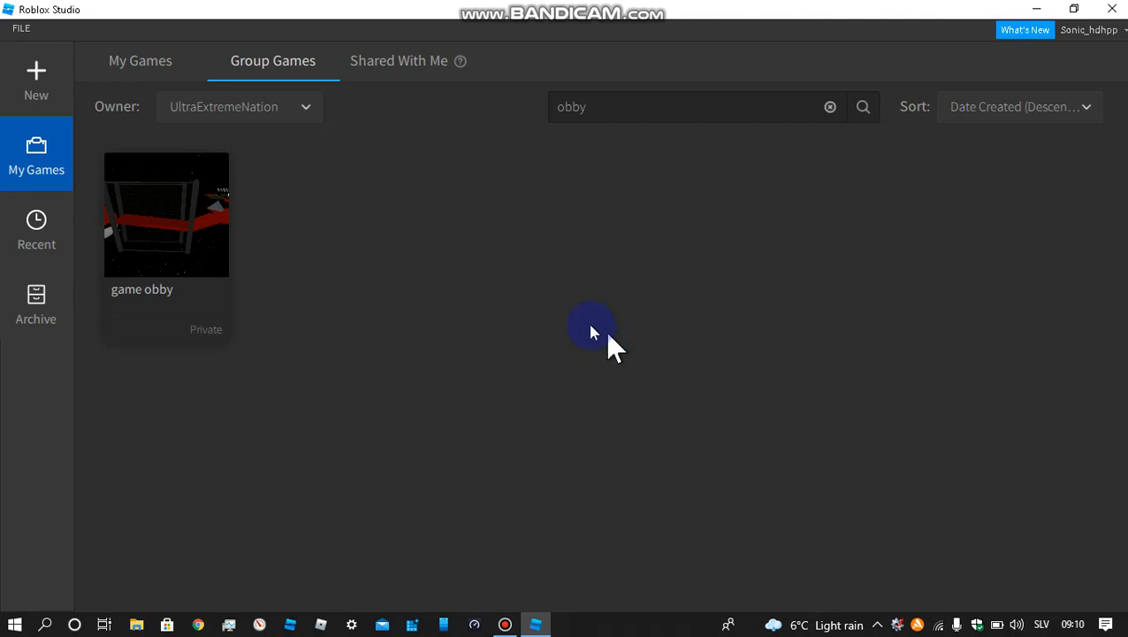
pyautogui.click(149, 69)
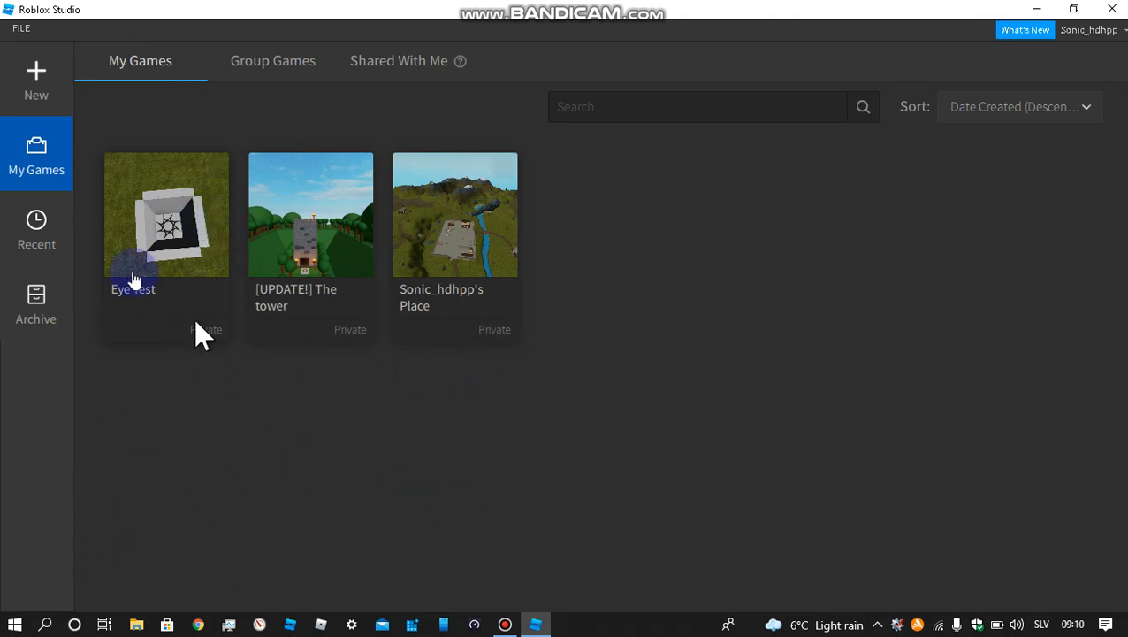
pyautogui.click(451, 230)
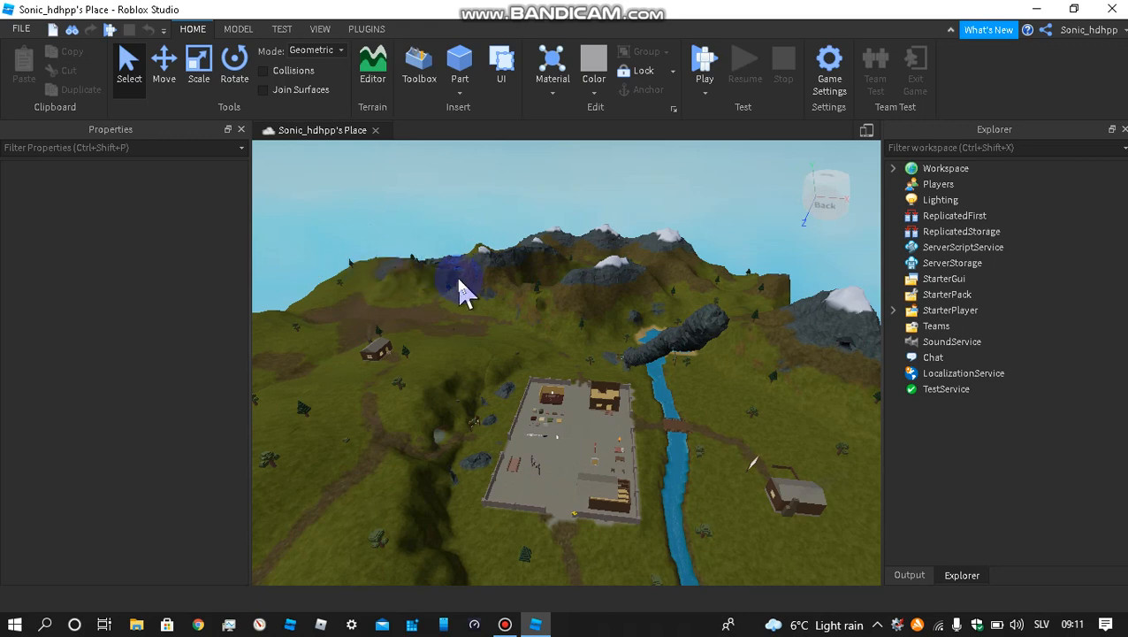
# Step: Explore the terrain along the river and around the pond to find open grass near the cabin and bridge
pyautogui.press('w')
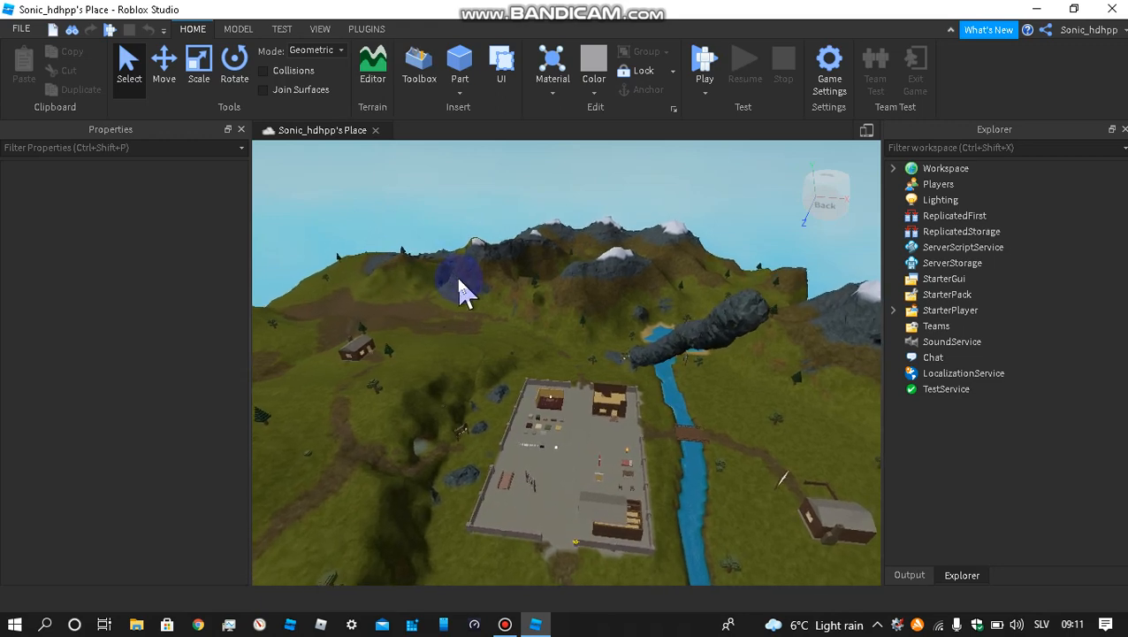
pyautogui.press('d')
pyautogui.press('w')
pyautogui.press('d')
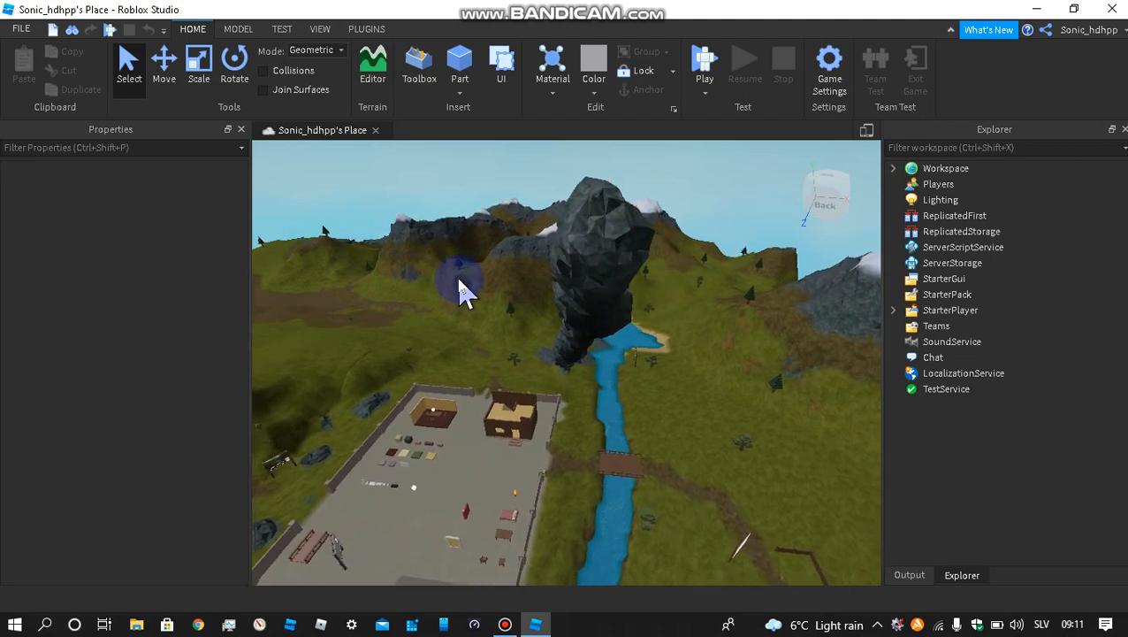
pyautogui.press('w')
pyautogui.press('d')
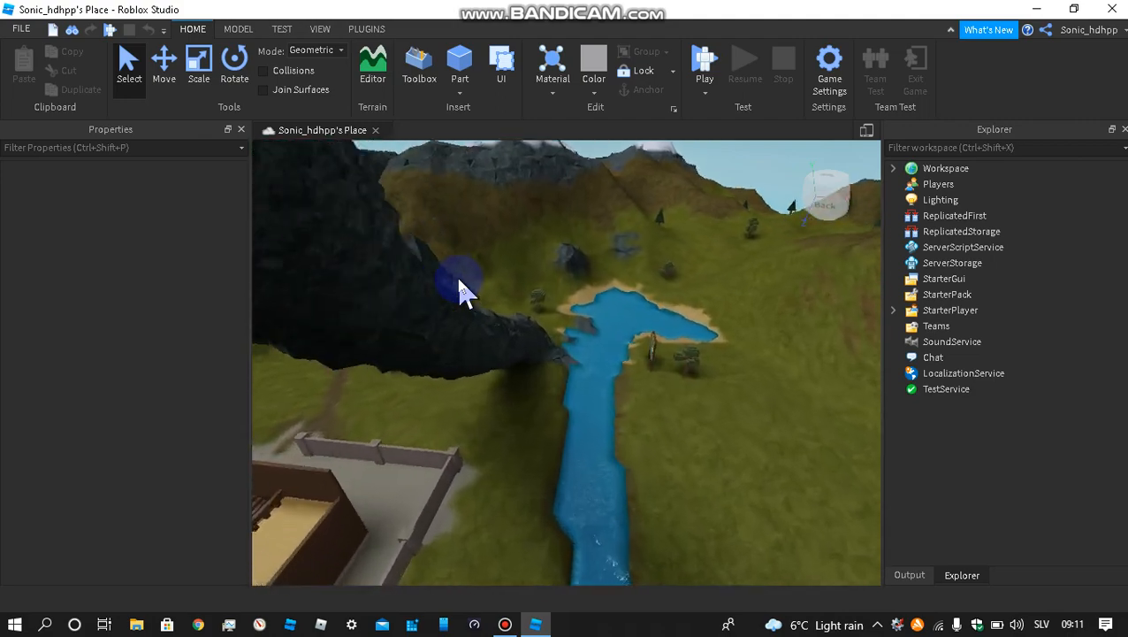
pyautogui.press('w')
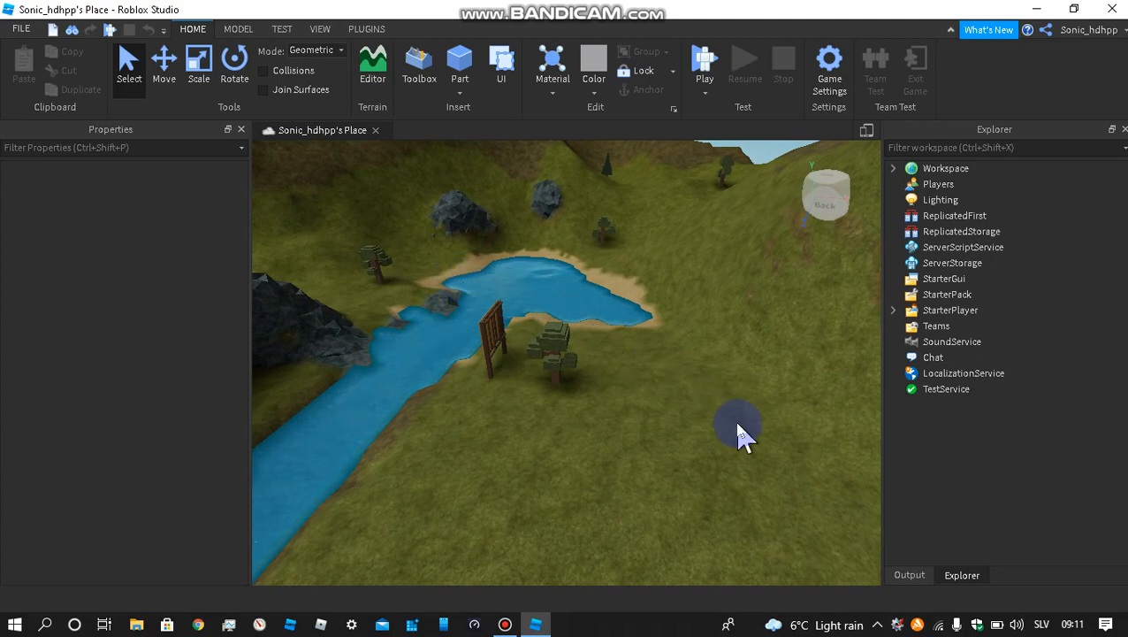
pyautogui.moveTo(738, 434); pyautogui.dragTo(737, 422, button='right')
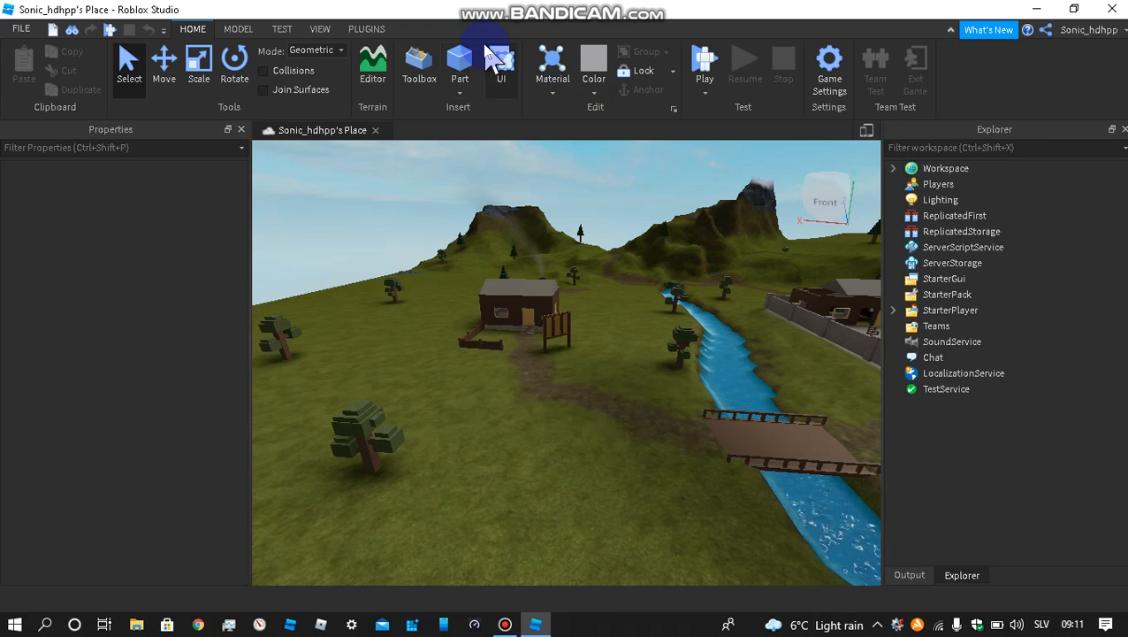
# Step: Insert a block part on the open grass near the cabin and rename it Sign
pyautogui.click(459, 92)
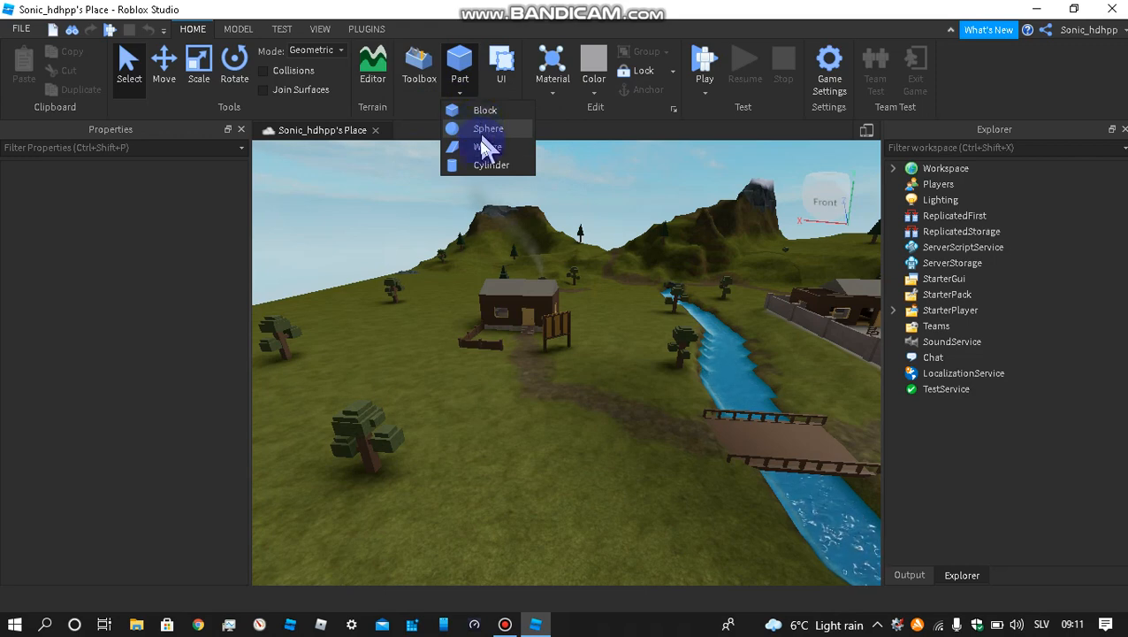
pyautogui.click(465, 78)
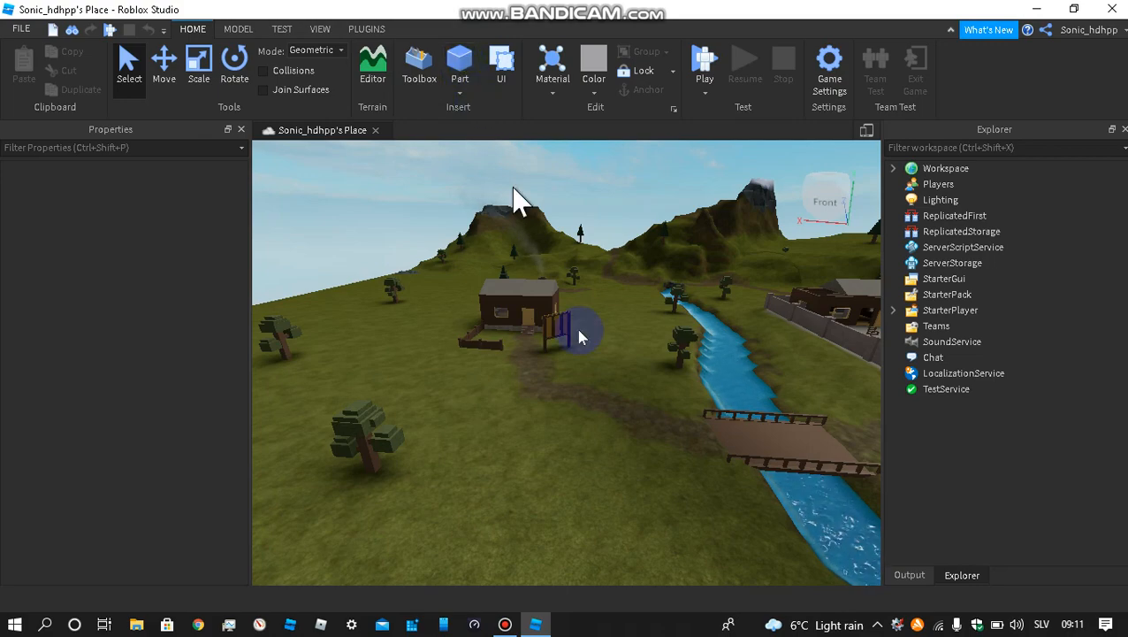
pyautogui.moveTo(589, 344); pyautogui.dragTo(589, 347, button='right')
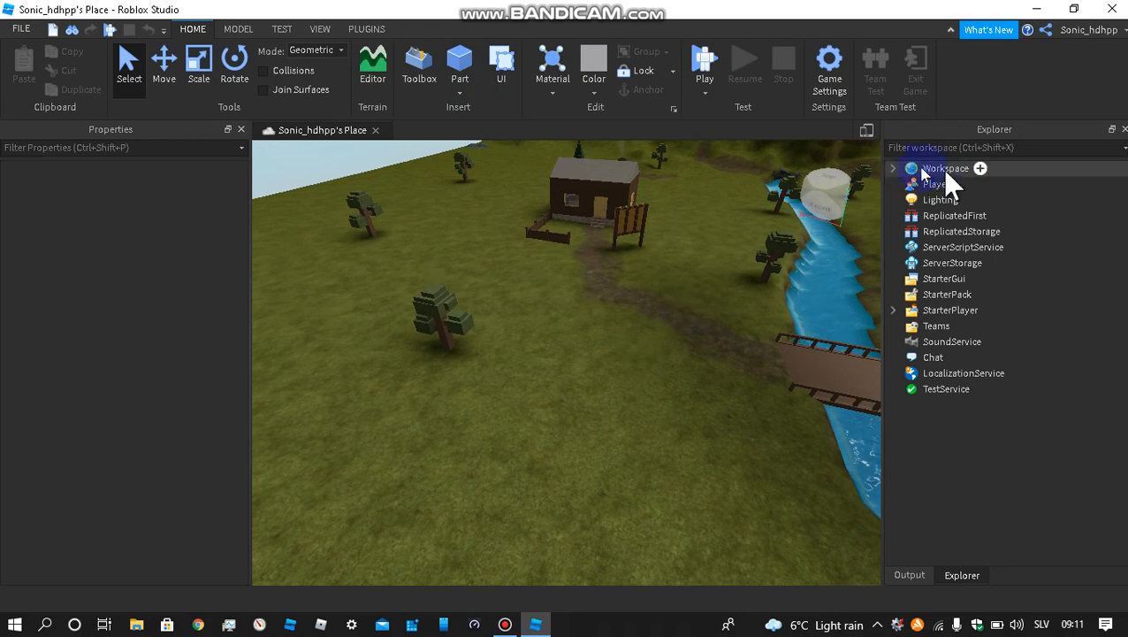
pyautogui.click(894, 169)
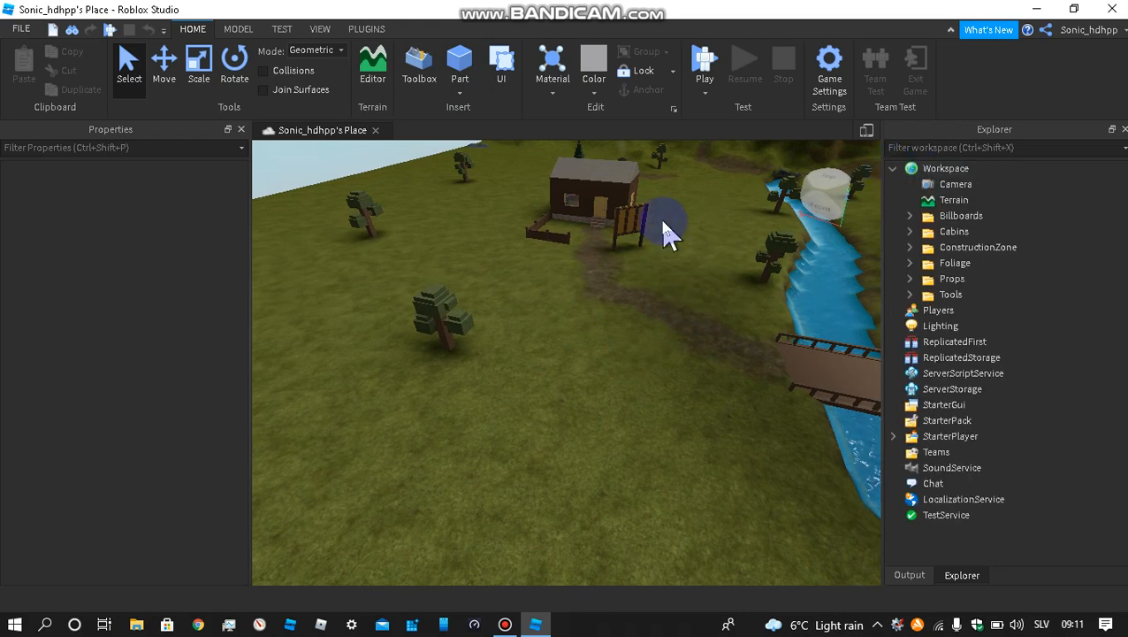
pyautogui.click(461, 71)
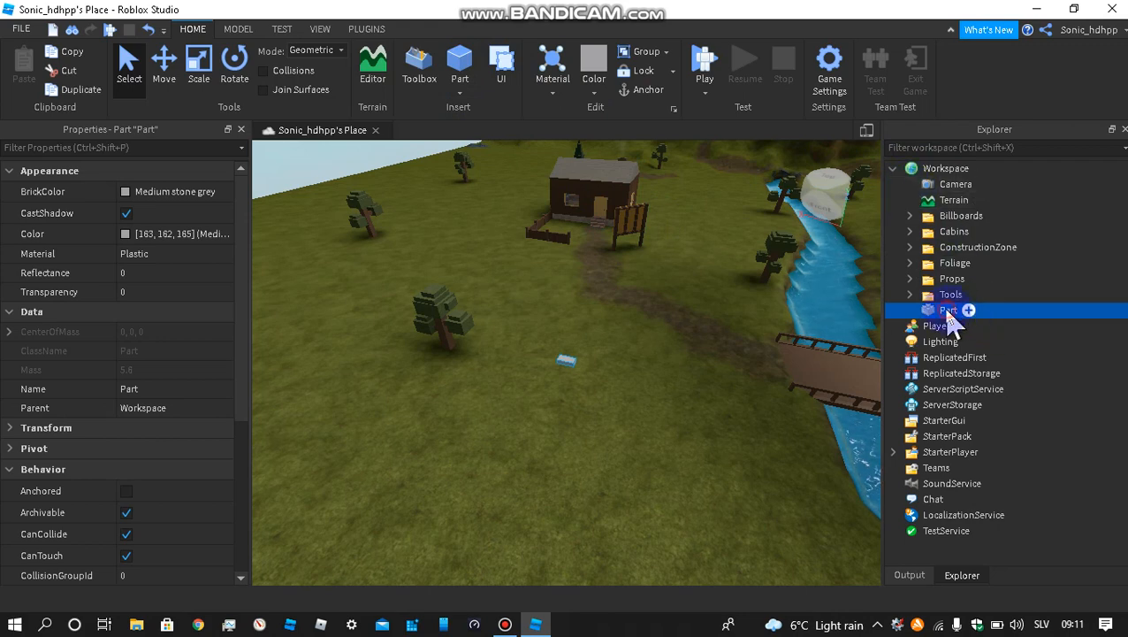
pyautogui.click(947, 312)
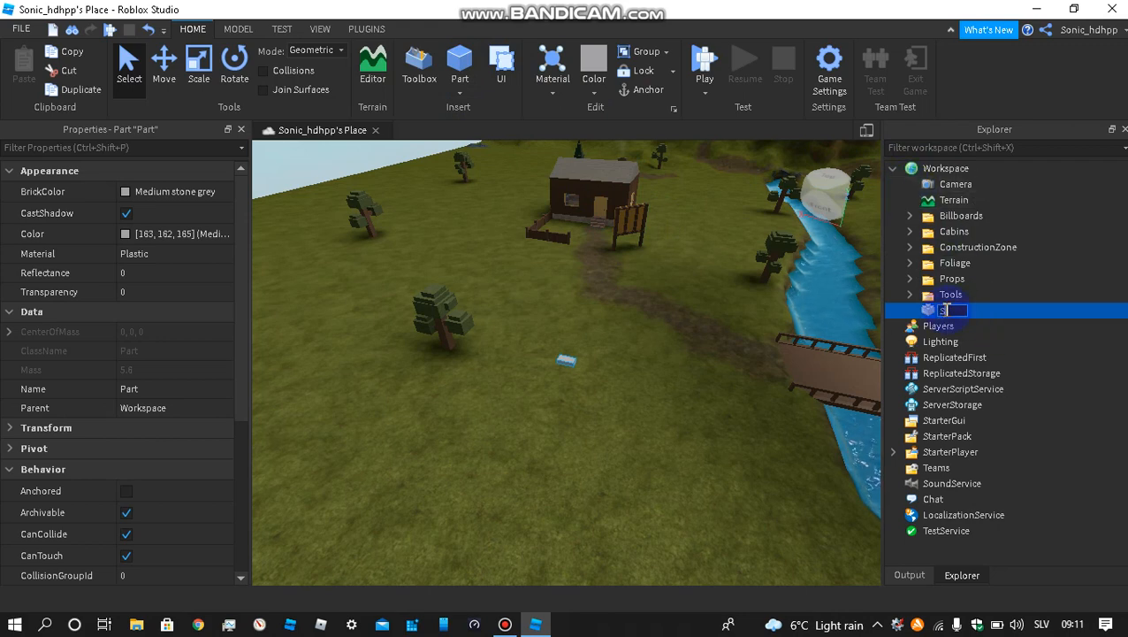
pyautogui.press('Return')
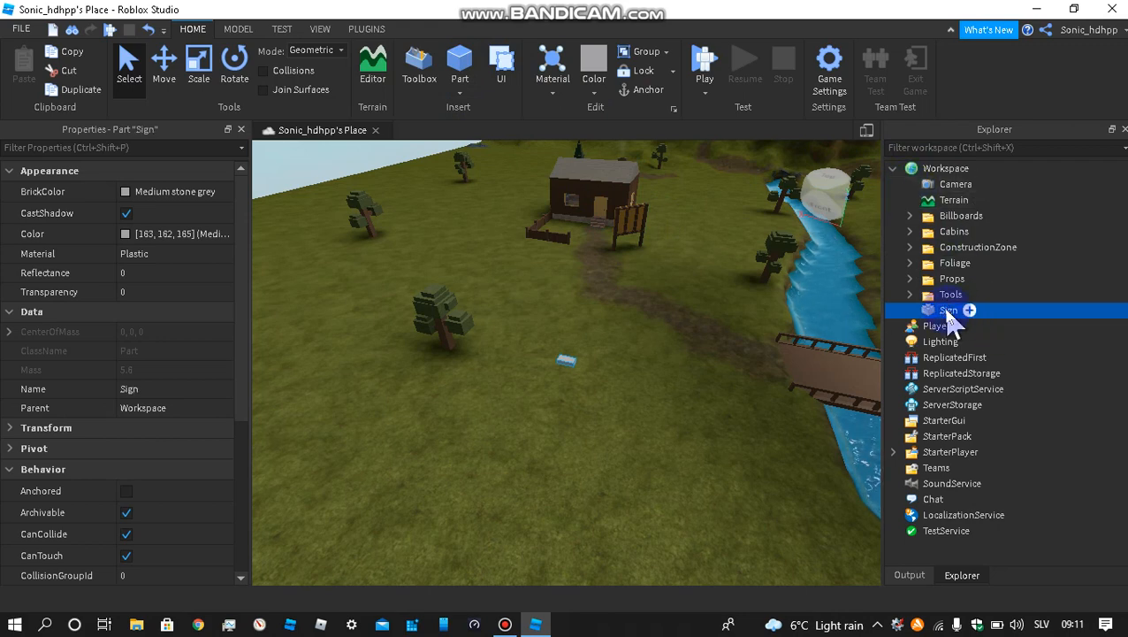
# Step: Add a SurfaceGui to the Sign part and a TextLabel inside that SurfaceGui
pyautogui.click(675, 384)
pyautogui.scroll(1, 675, 384)
pyautogui.scroll(6, 674, 389)
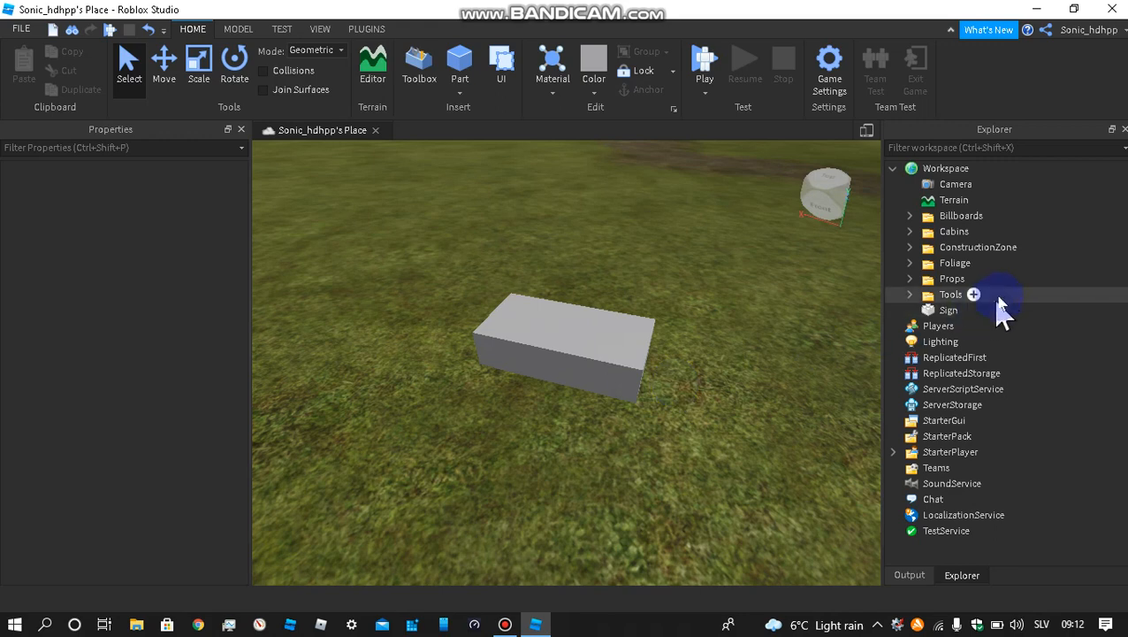
pyautogui.click(970, 311)
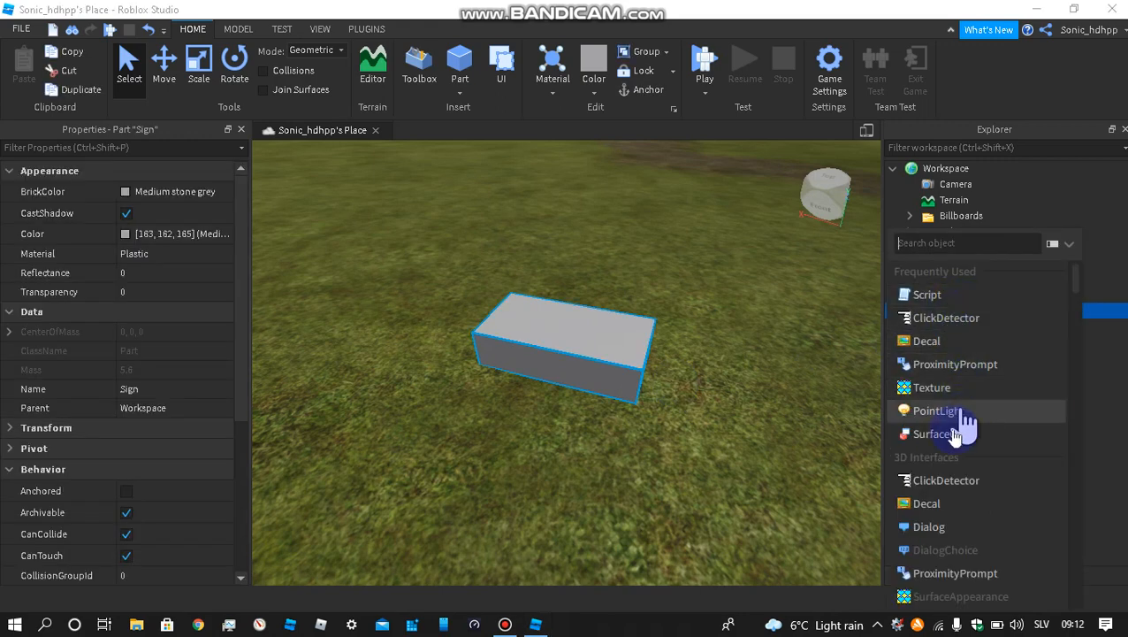
pyautogui.click(943, 434)
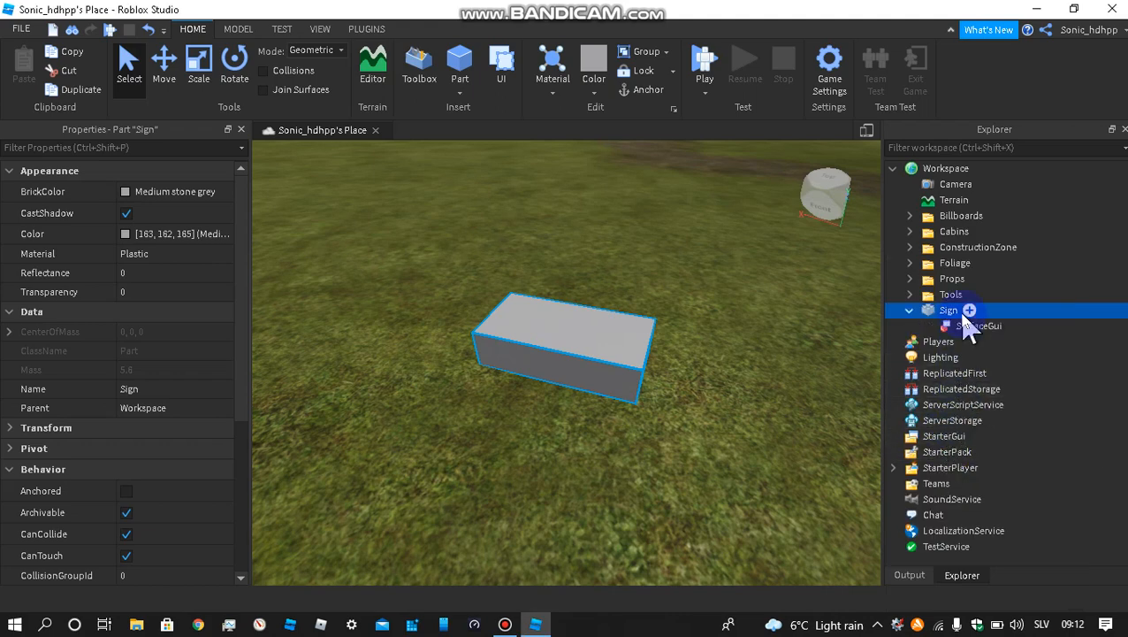
pyautogui.click(1016, 327)
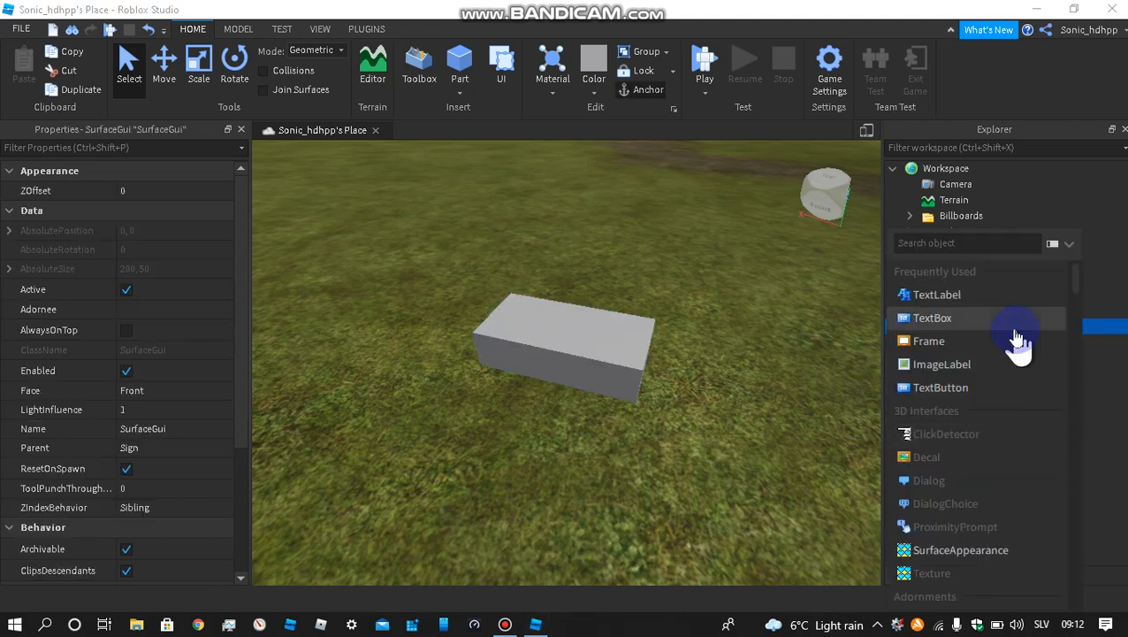
pyautogui.click(982, 297)
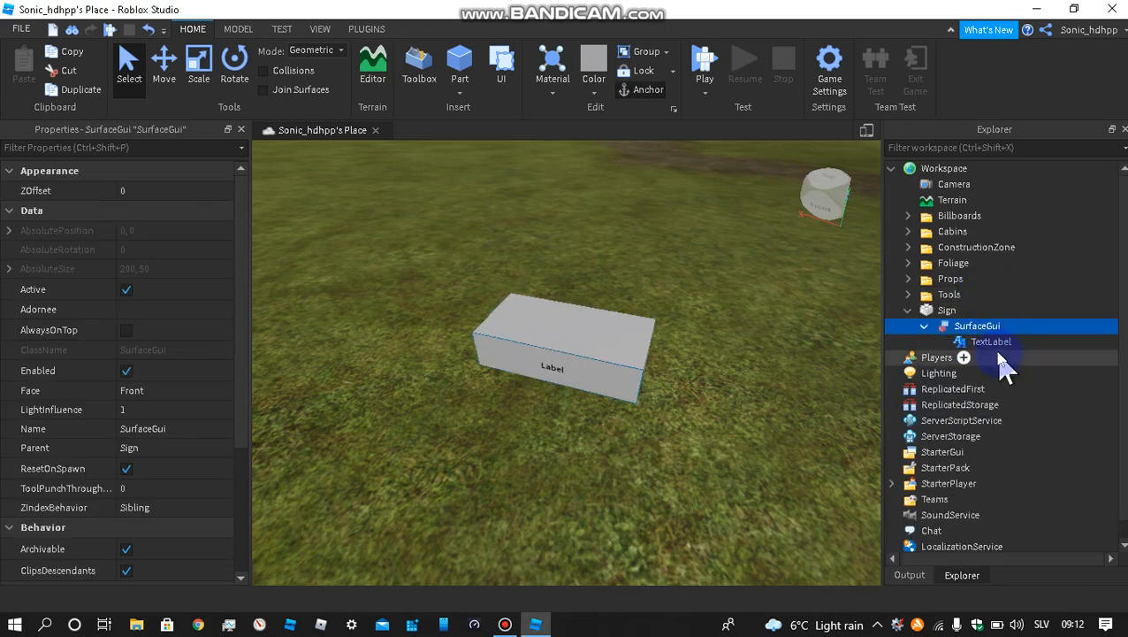
# Step: Set the TextLabel's text to AGGJDZT and enable TextScaled so the text fills the sign face
pyautogui.click(989, 345)
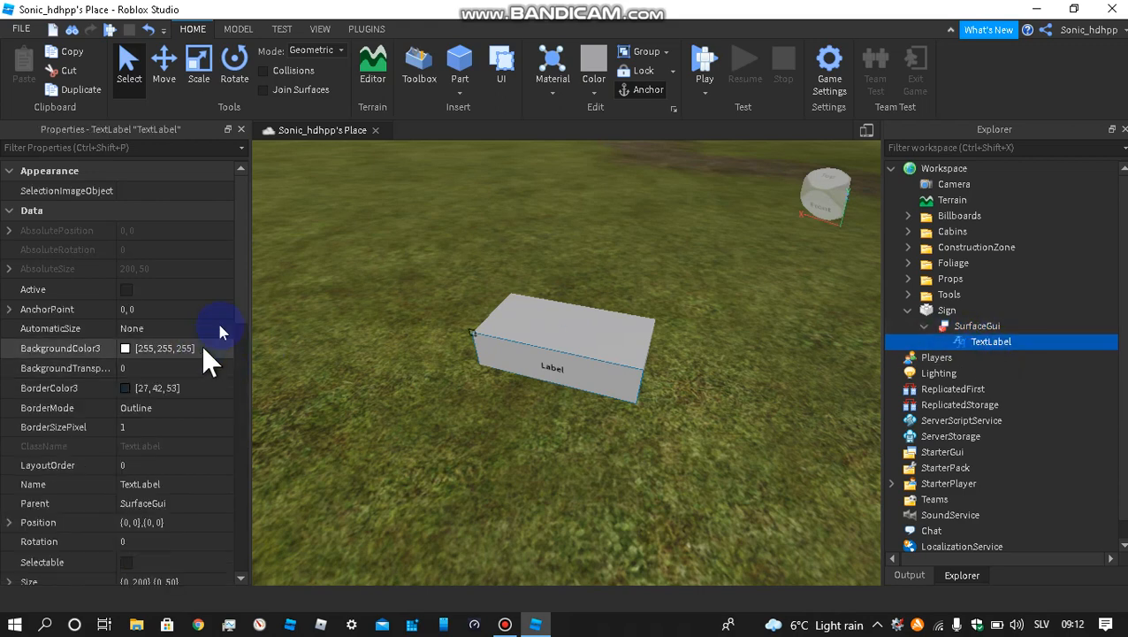
pyautogui.moveTo(242, 291); pyautogui.dragTo(251, 343)
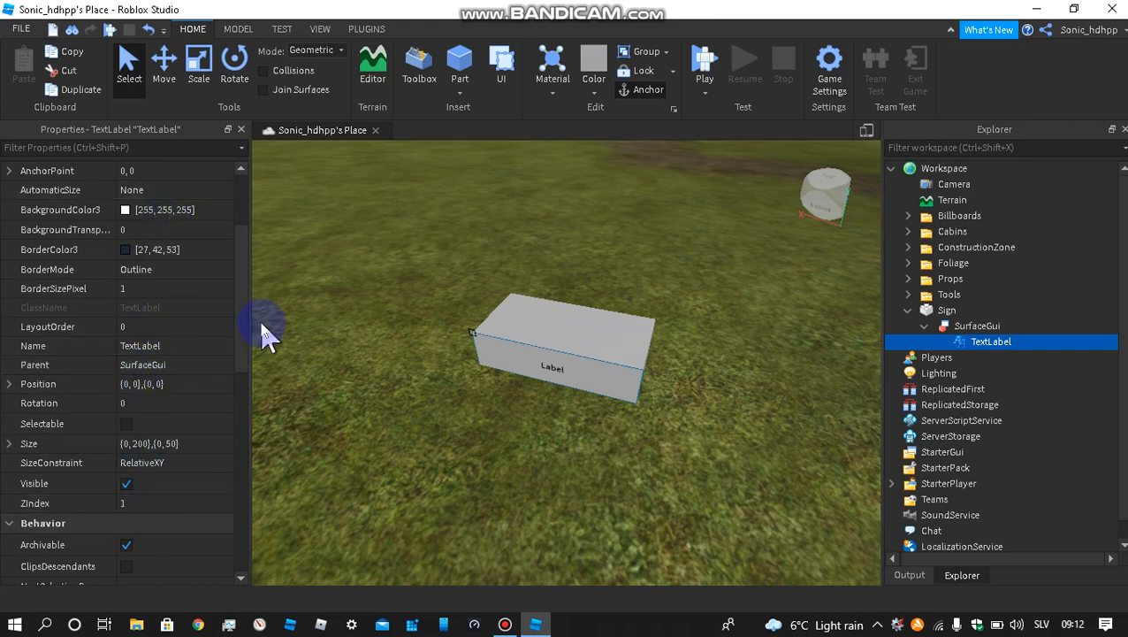
pyautogui.moveTo(244, 335); pyautogui.dragTo(249, 458)
pyautogui.click(161, 440)
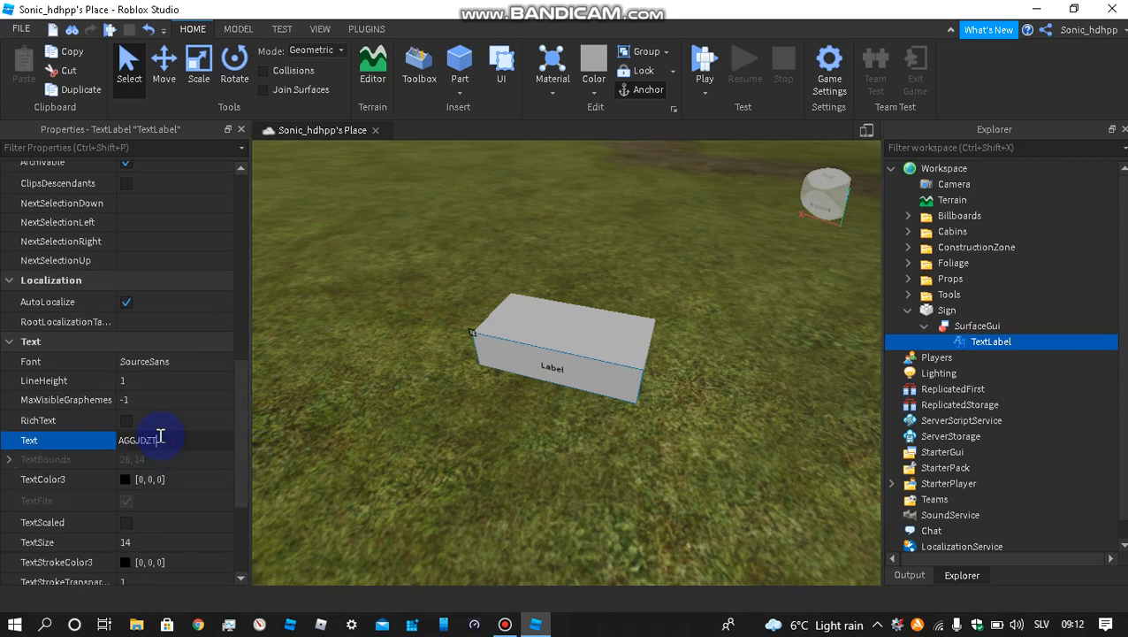
pyautogui.write('AGGJDZT')
pyautogui.press('Return')
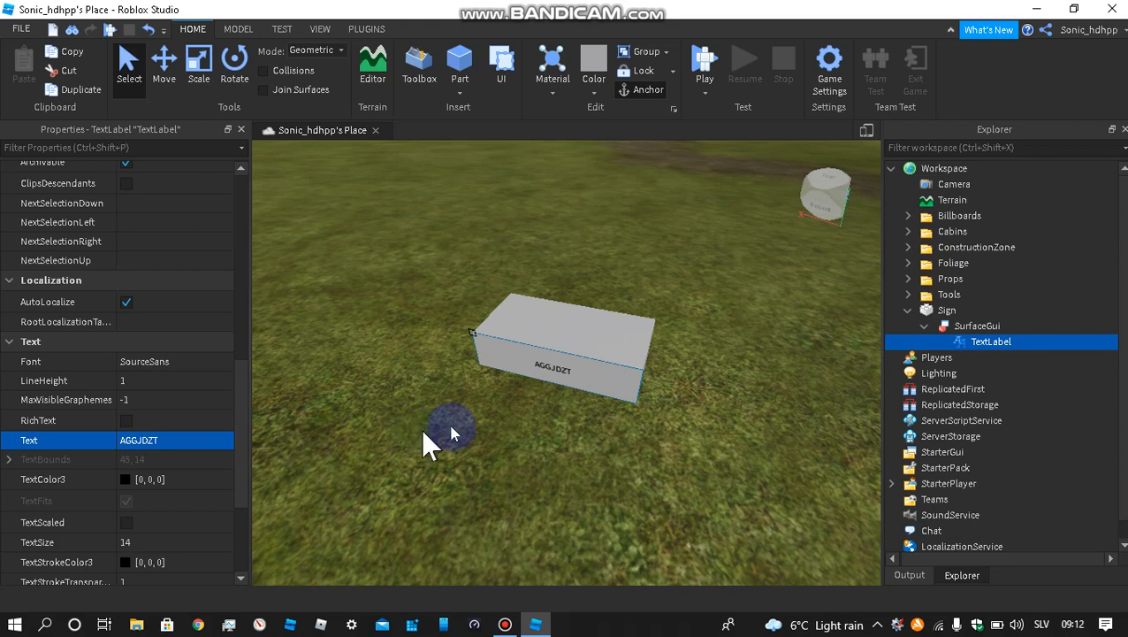
pyautogui.click(142, 522)
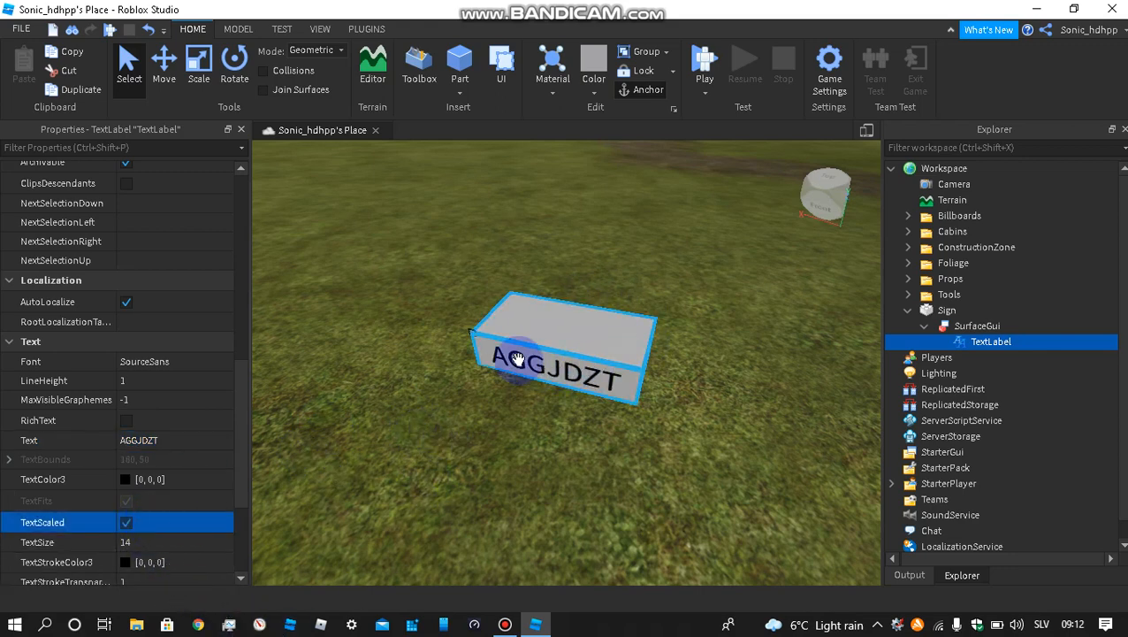
# Step: Change the TextLabel's text to "text" and set its TextColor3 to light cyan (85, 255, 255)
pyautogui.click(164, 438)
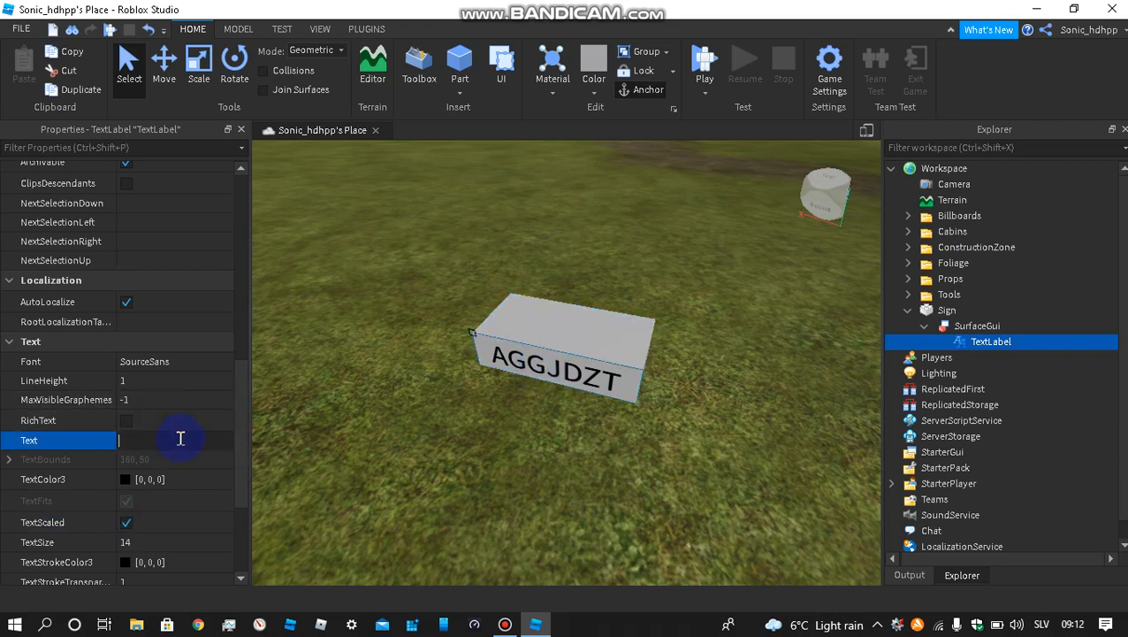
pyautogui.press('Return')
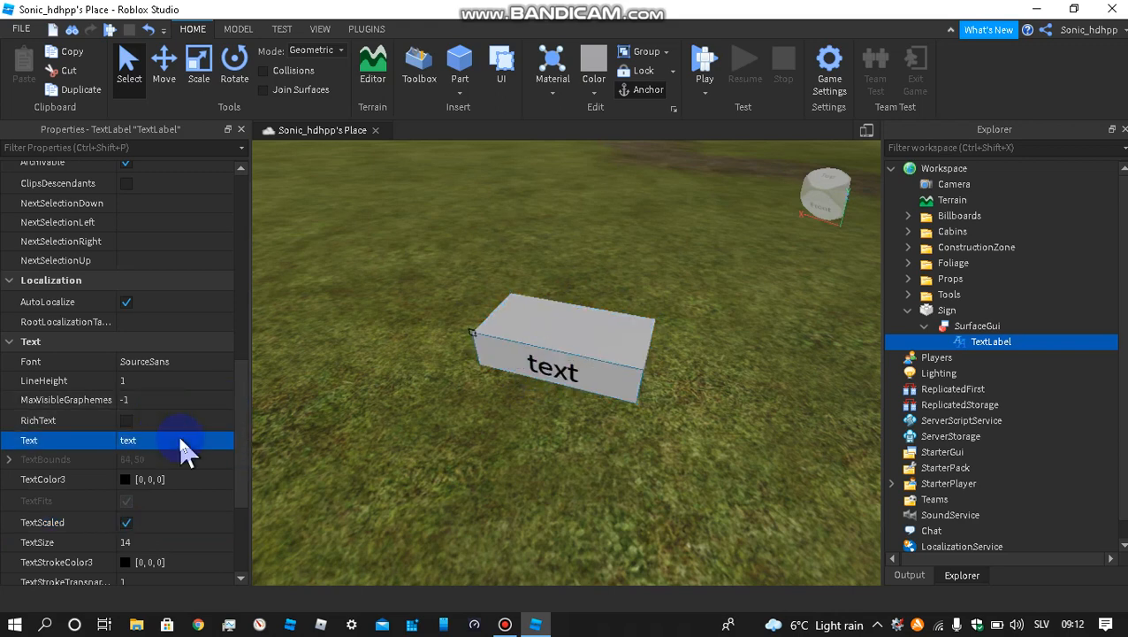
pyautogui.click(126, 481)
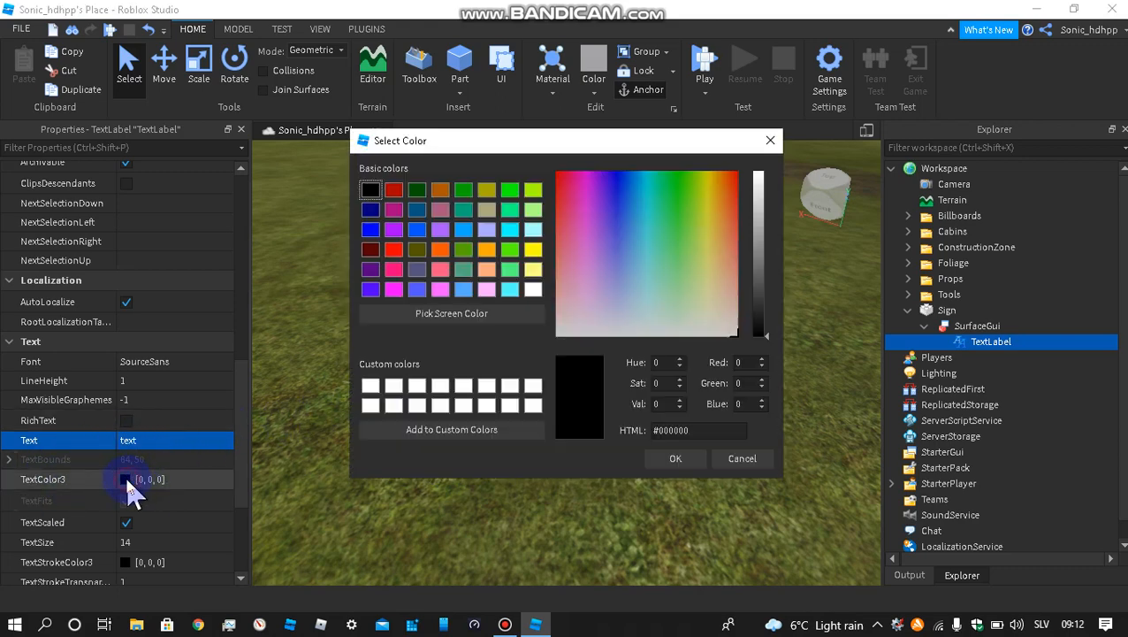
pyautogui.click(510, 289)
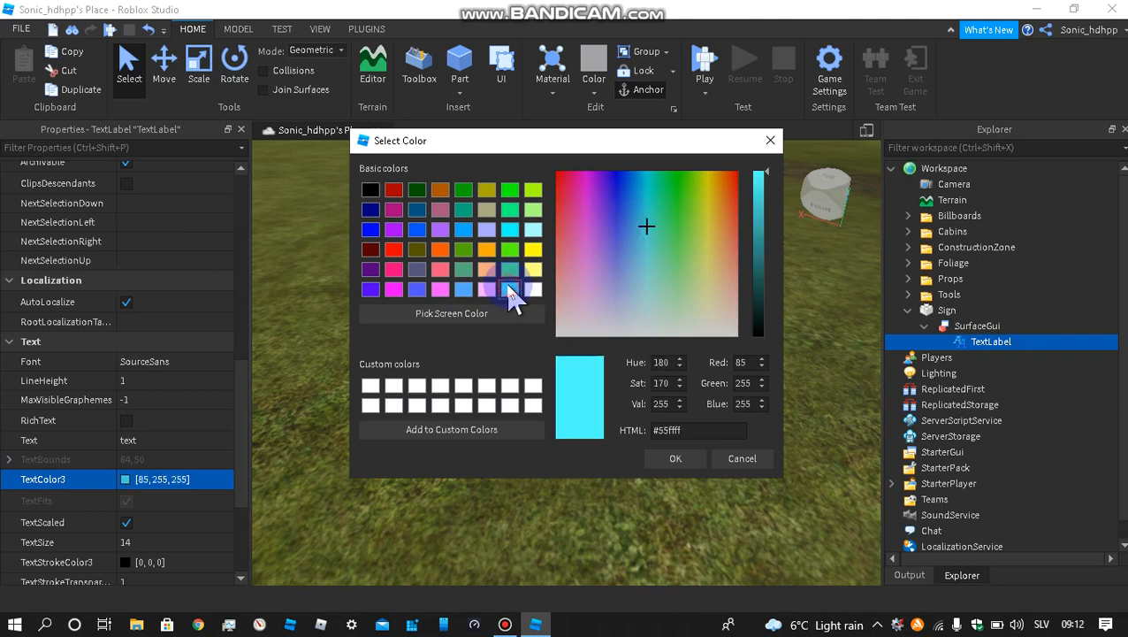
pyautogui.click(672, 460)
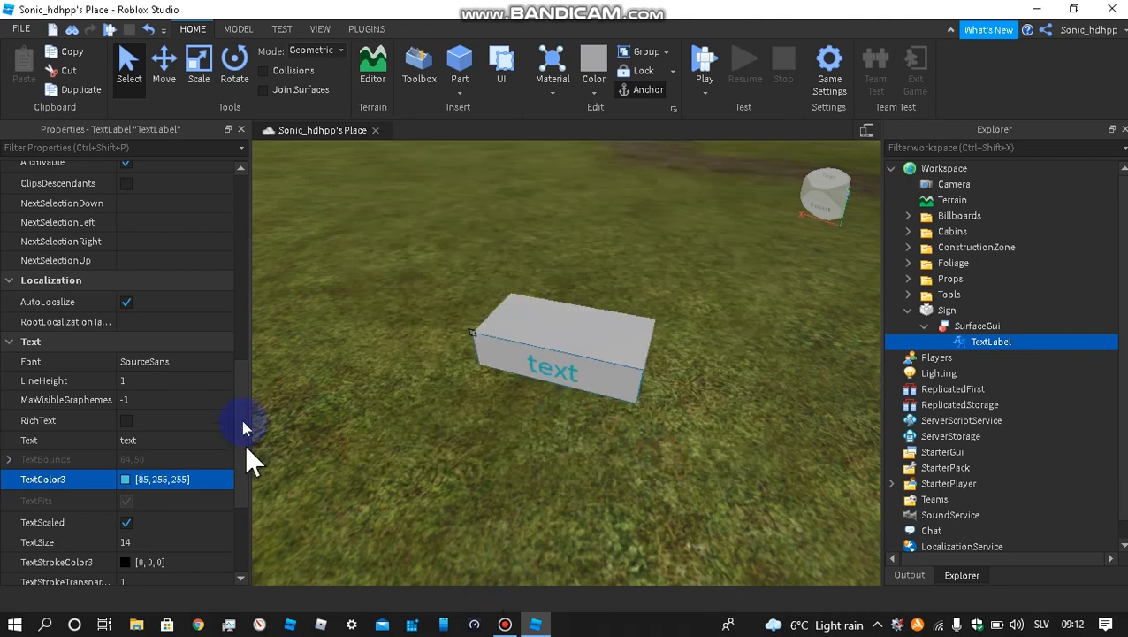
# Step: Set the Sign part's material to Neon
pyautogui.click(945, 311)
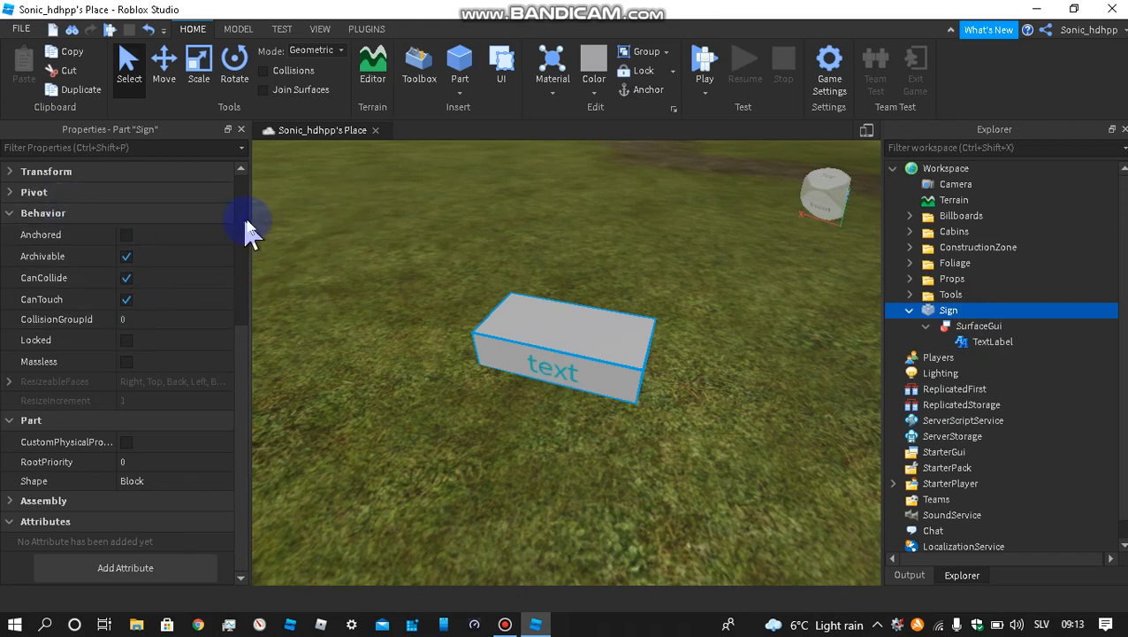
pyautogui.moveTo(244, 383); pyautogui.dragTo(259, 184)
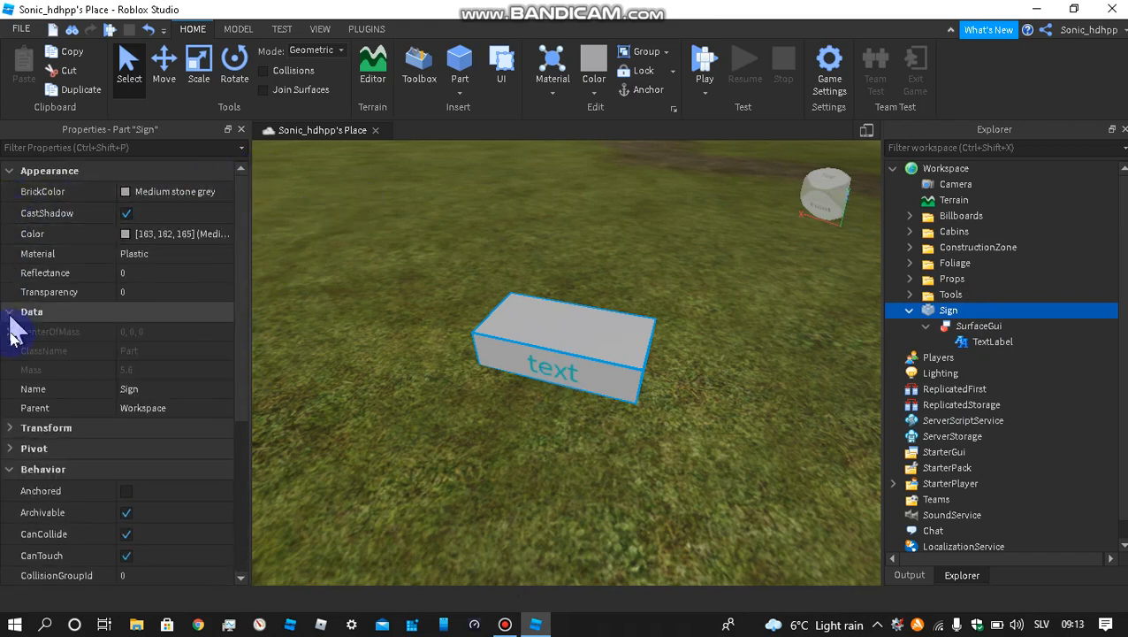
pyautogui.click(179, 261)
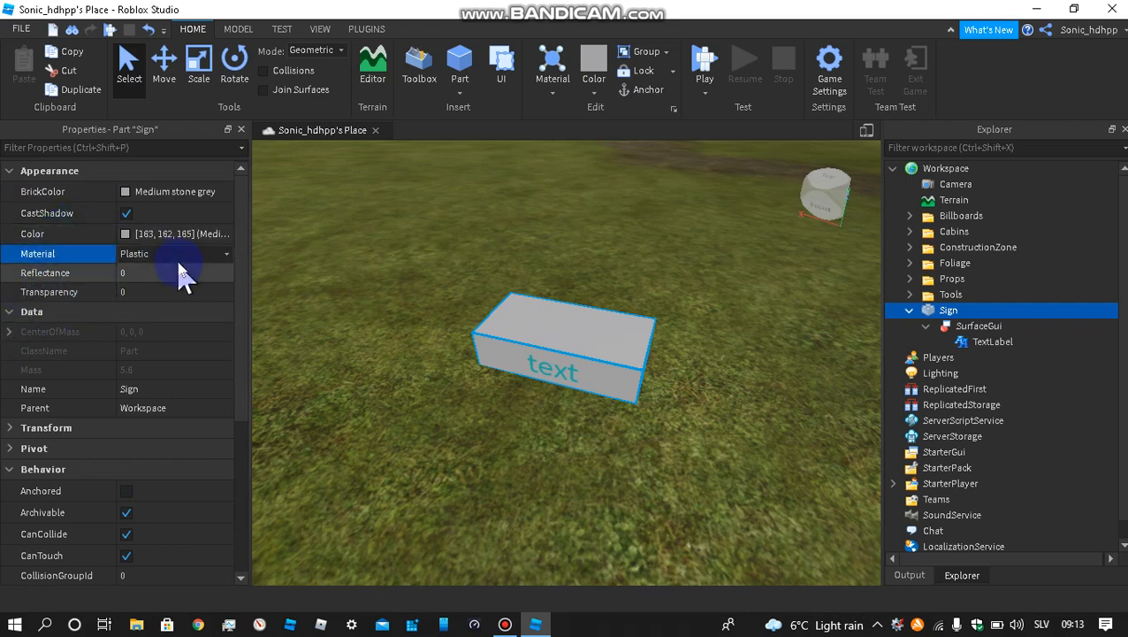
pyautogui.click(183, 262)
pyautogui.click(159, 356)
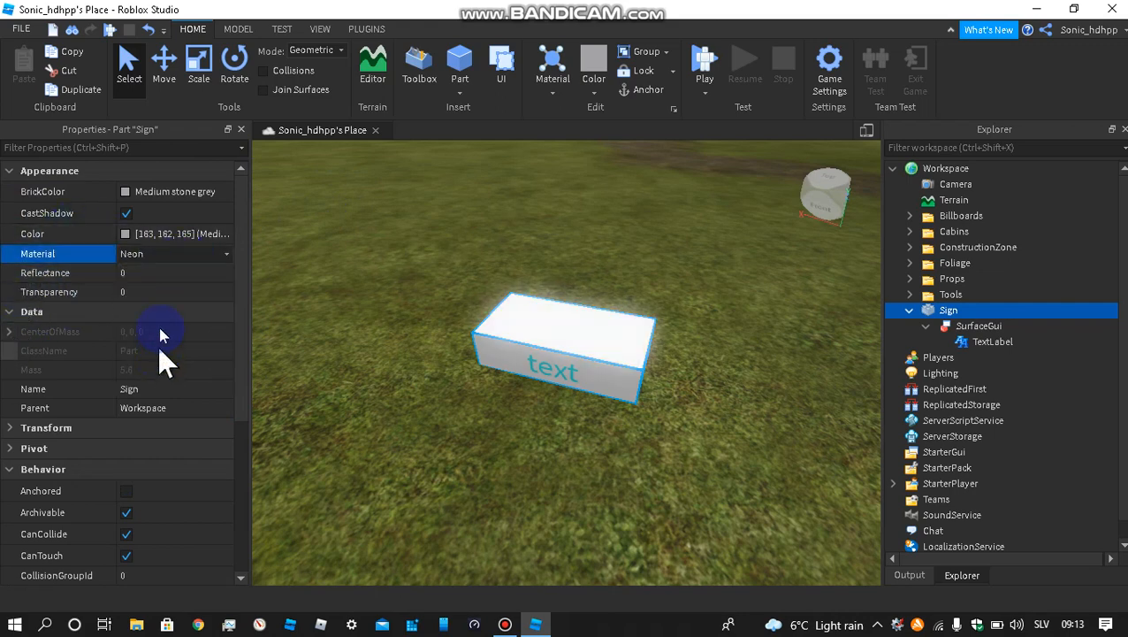
# Step: Set the Sign part's material to Granite
pyautogui.click(181, 271)
pyautogui.click(179, 254)
pyautogui.click(181, 263)
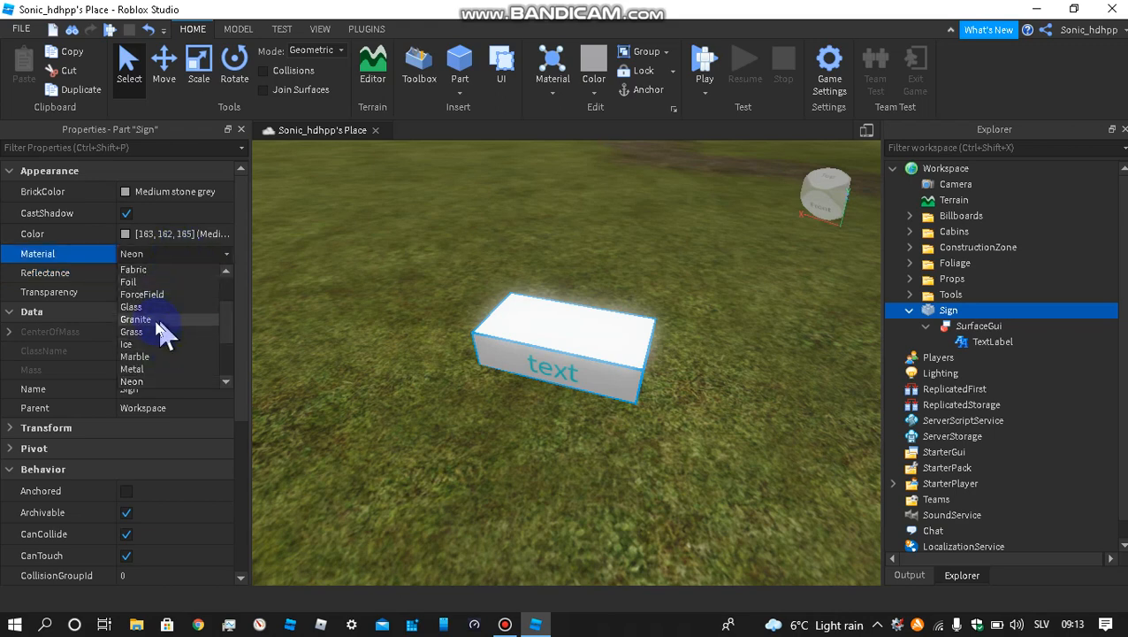
pyautogui.scroll(-2, 151, 371)
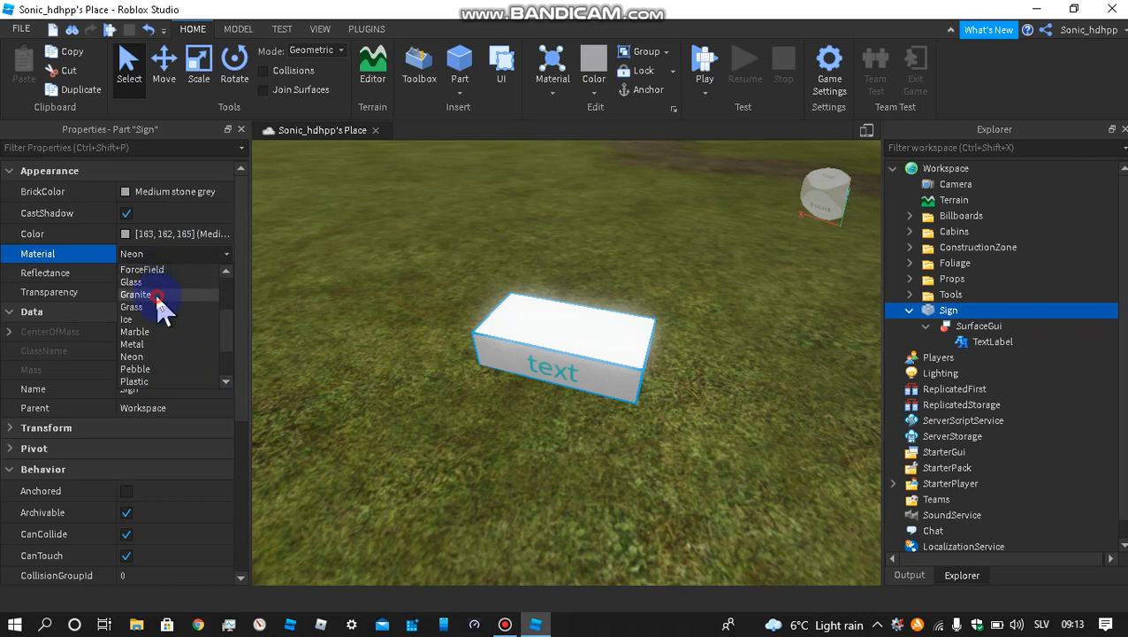
pyautogui.click(141, 294)
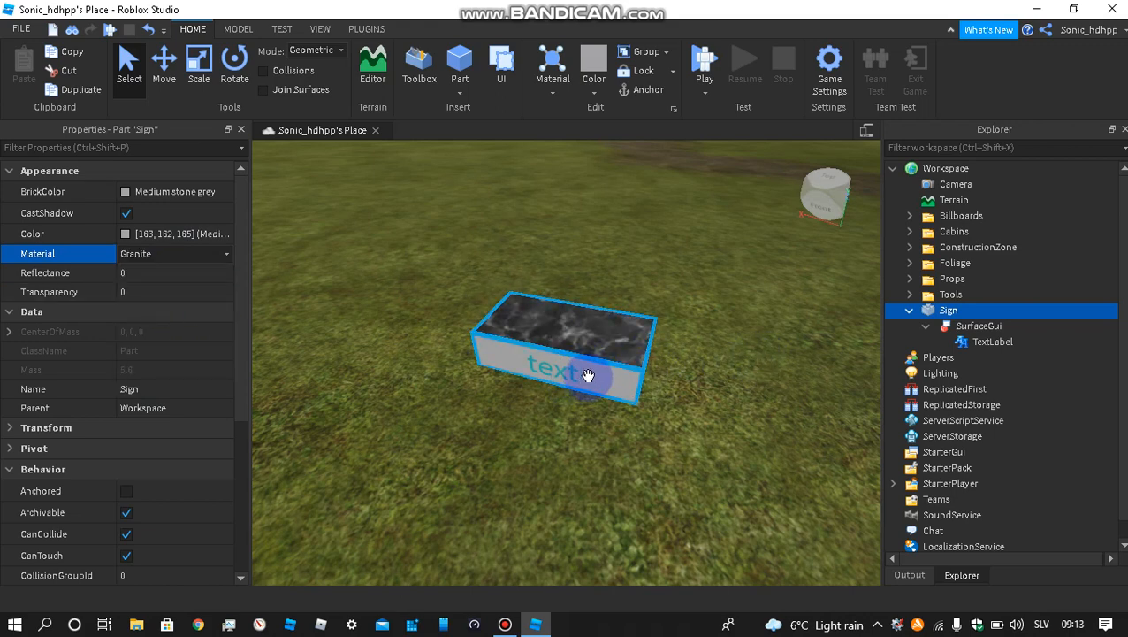
# Step: Set the TextLabel's BackgroundTransparency to 1 so the sign's material shows behind the text
pyautogui.click(982, 341)
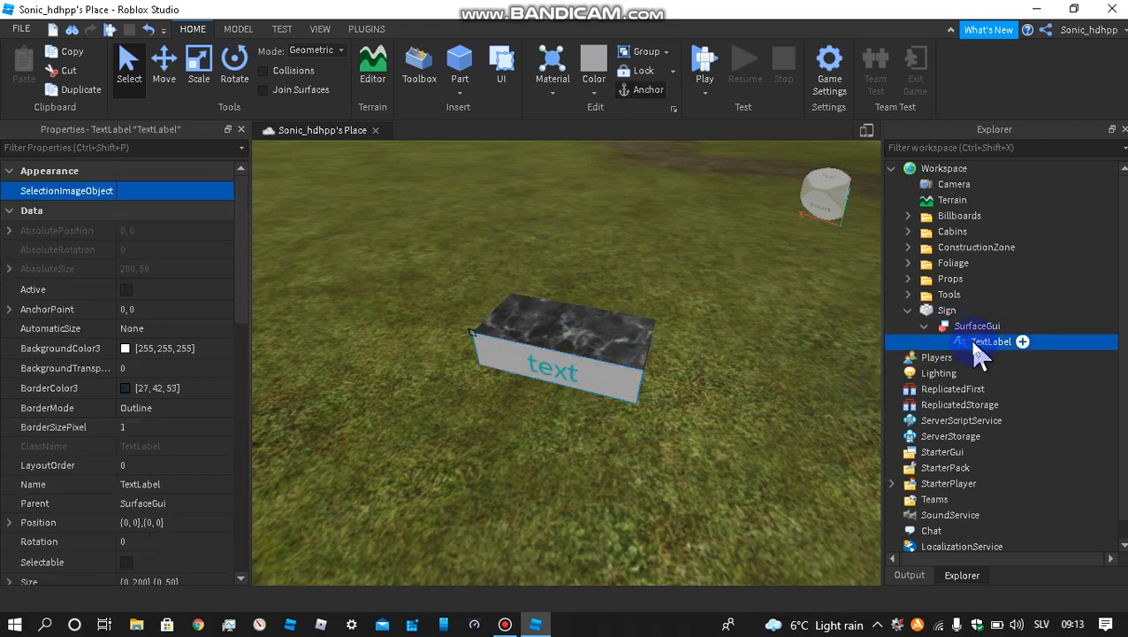
pyautogui.click(169, 370)
pyautogui.write('1')
pyautogui.press('Return')
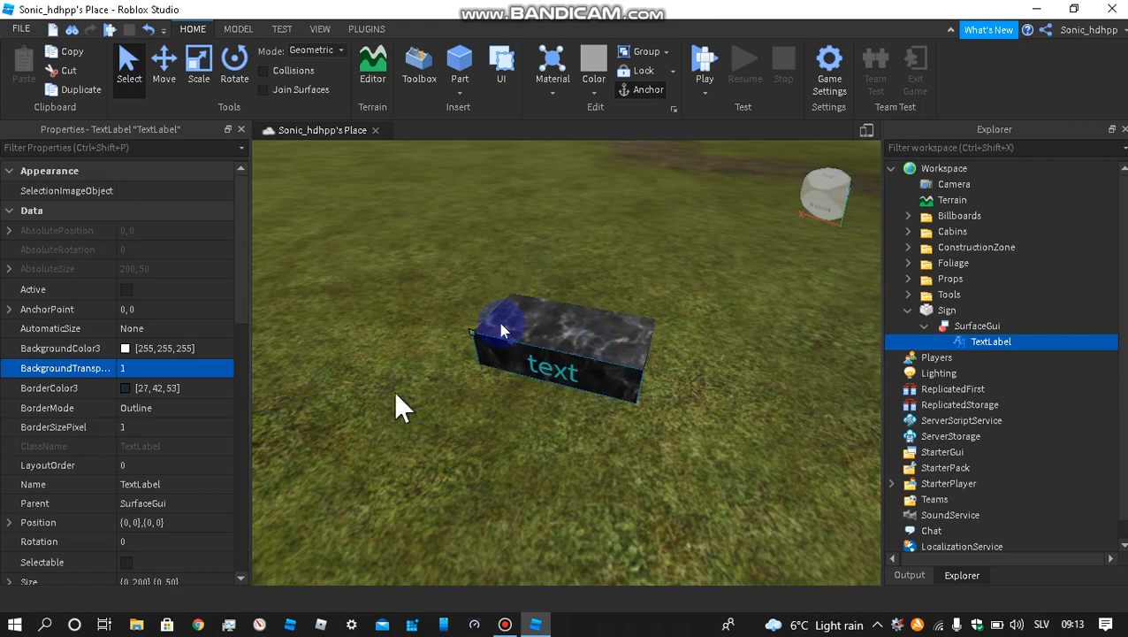
# Step: Scale the Sign part upward to make the block several times taller
pyautogui.click(607, 324)
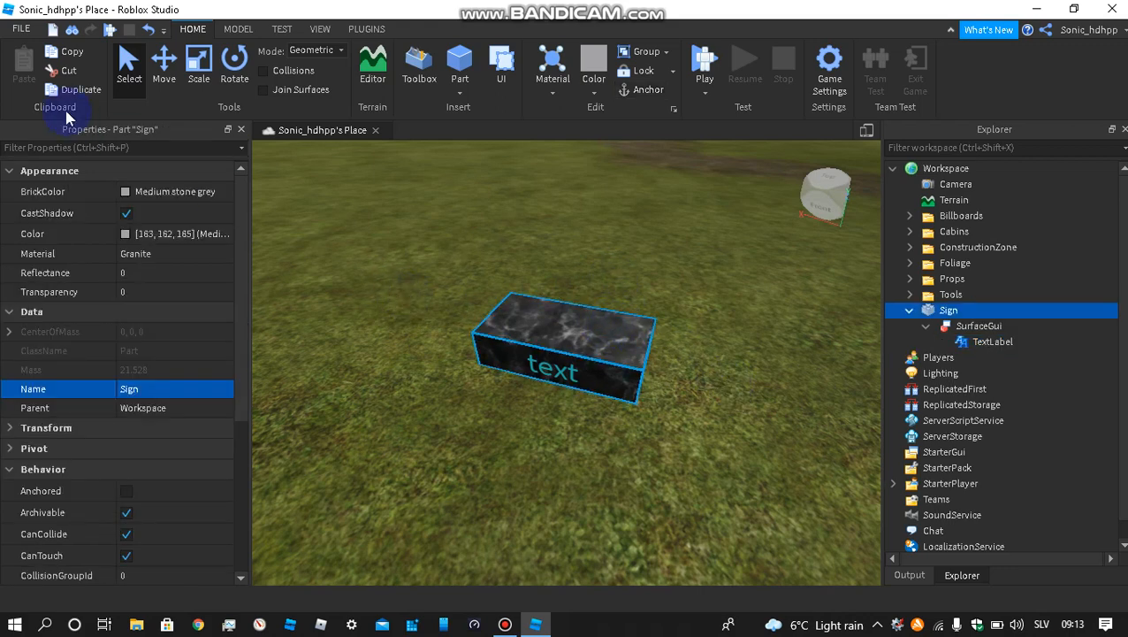
pyautogui.click(200, 69)
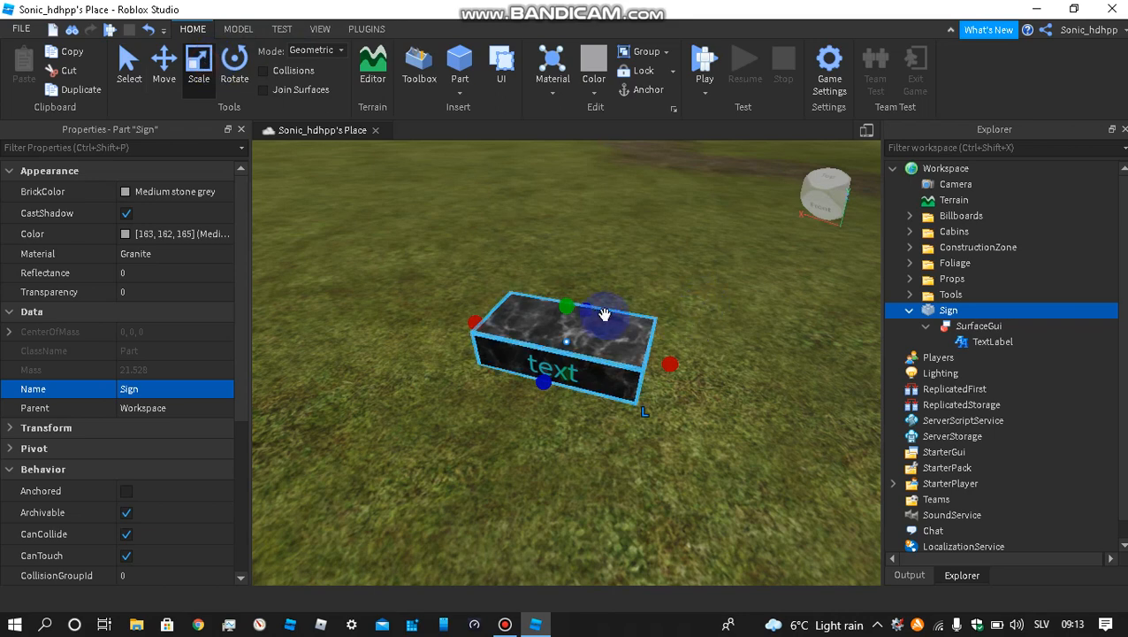
pyautogui.moveTo(568, 305); pyautogui.dragTo(559, 192)
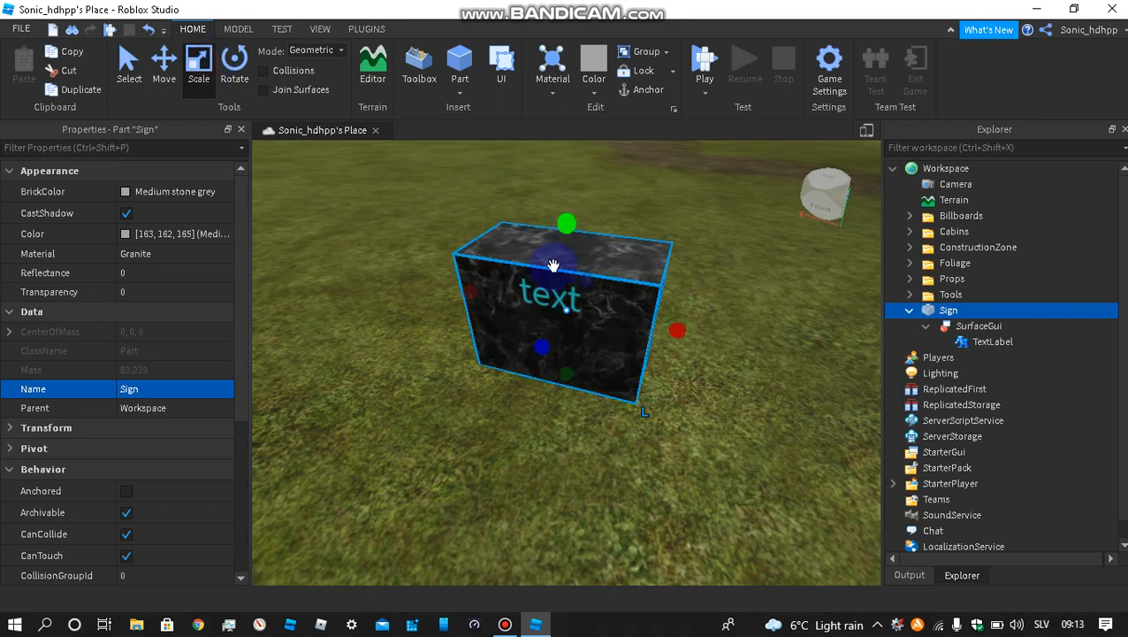
pyautogui.moveTo(468, 301); pyautogui.dragTo(494, 310, button='right')
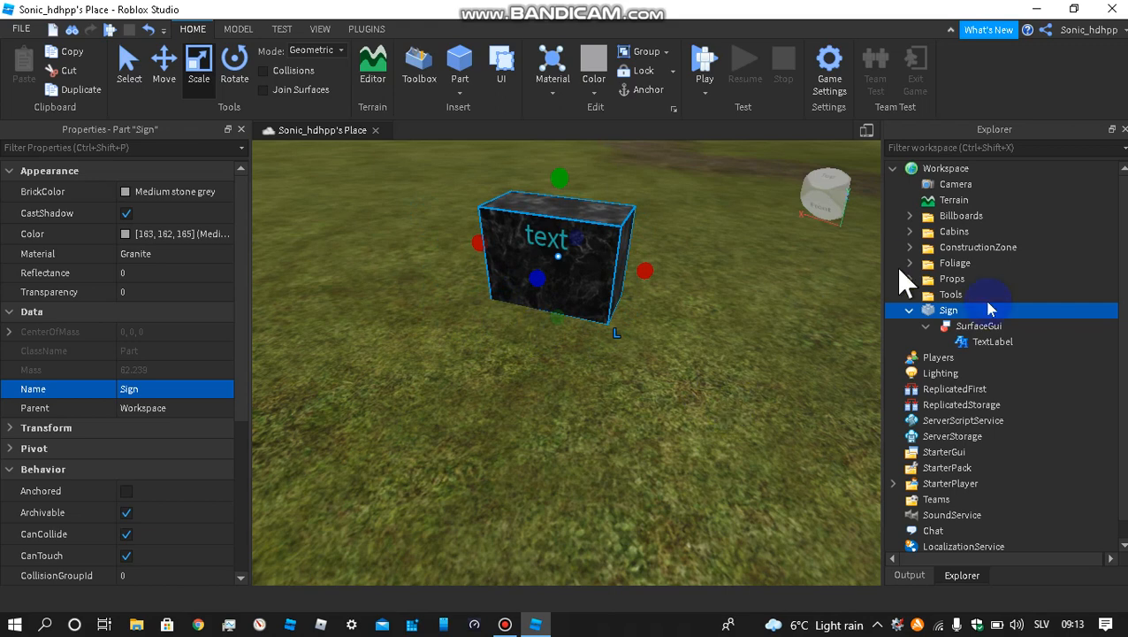
# Step: Try the XY and Y options for the TextLabel's AutomaticSize and return it to None
pyautogui.click(986, 344)
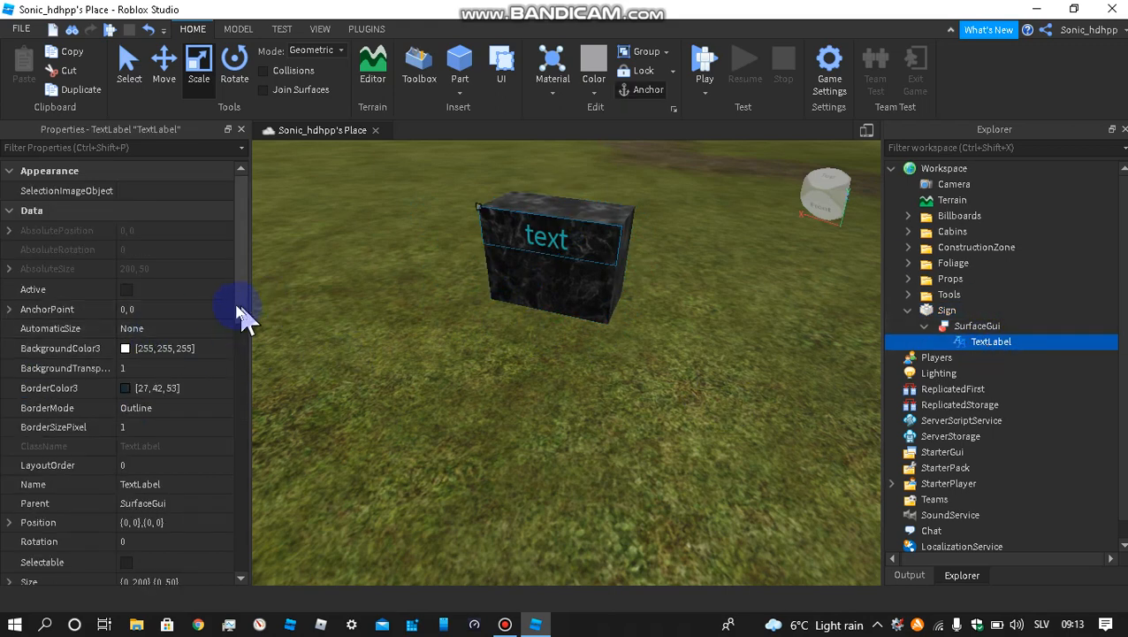
pyautogui.click(161, 328)
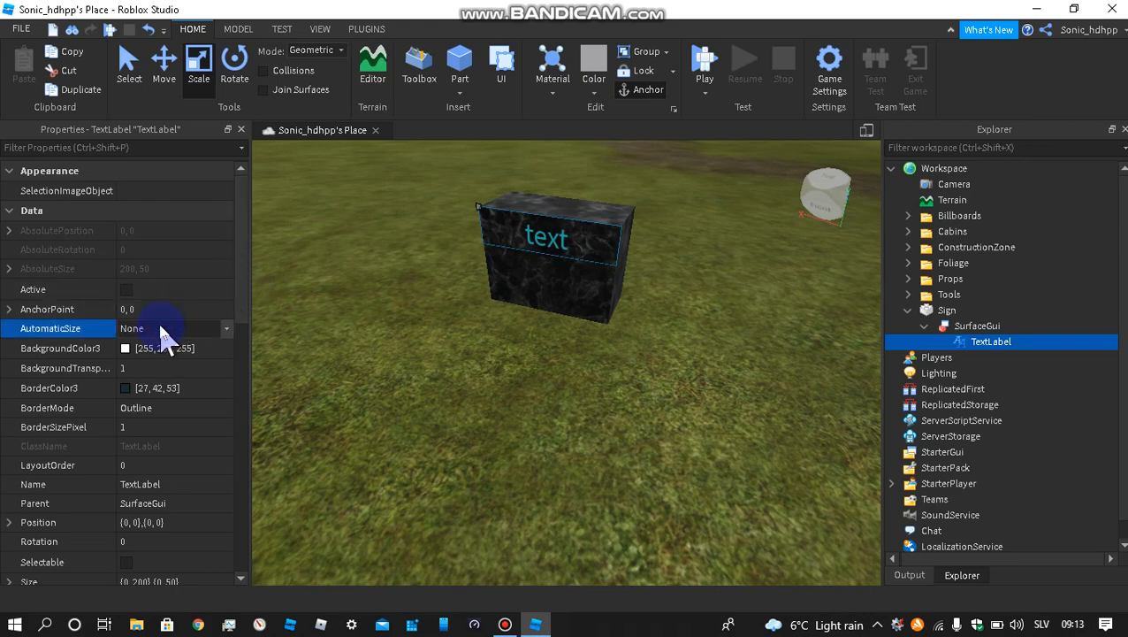
pyautogui.click(161, 328)
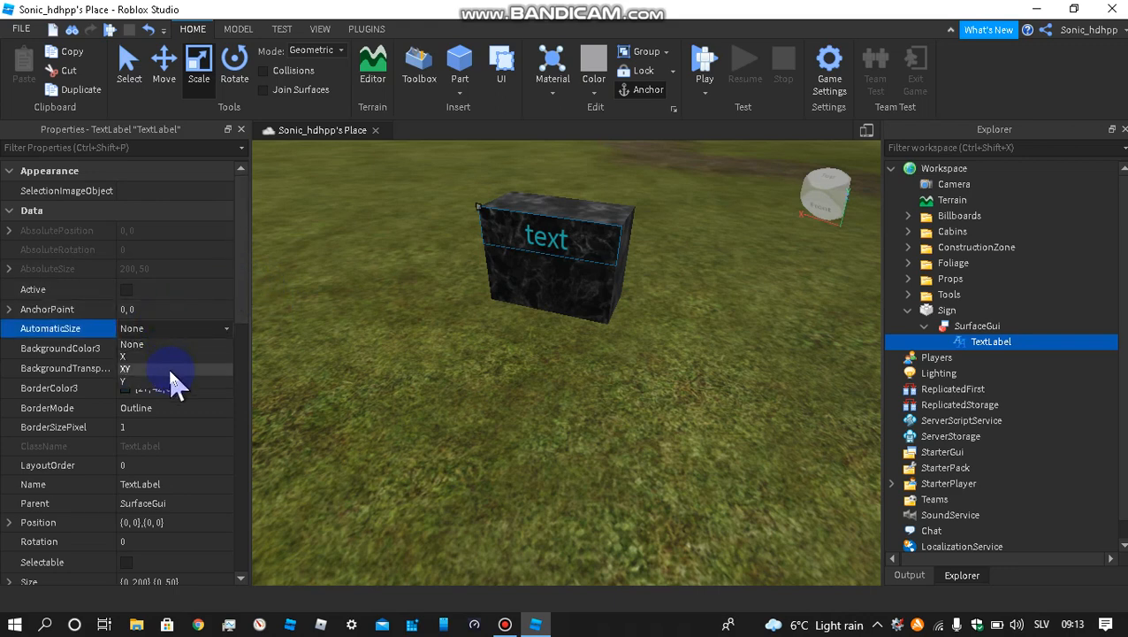
pyautogui.click(171, 368)
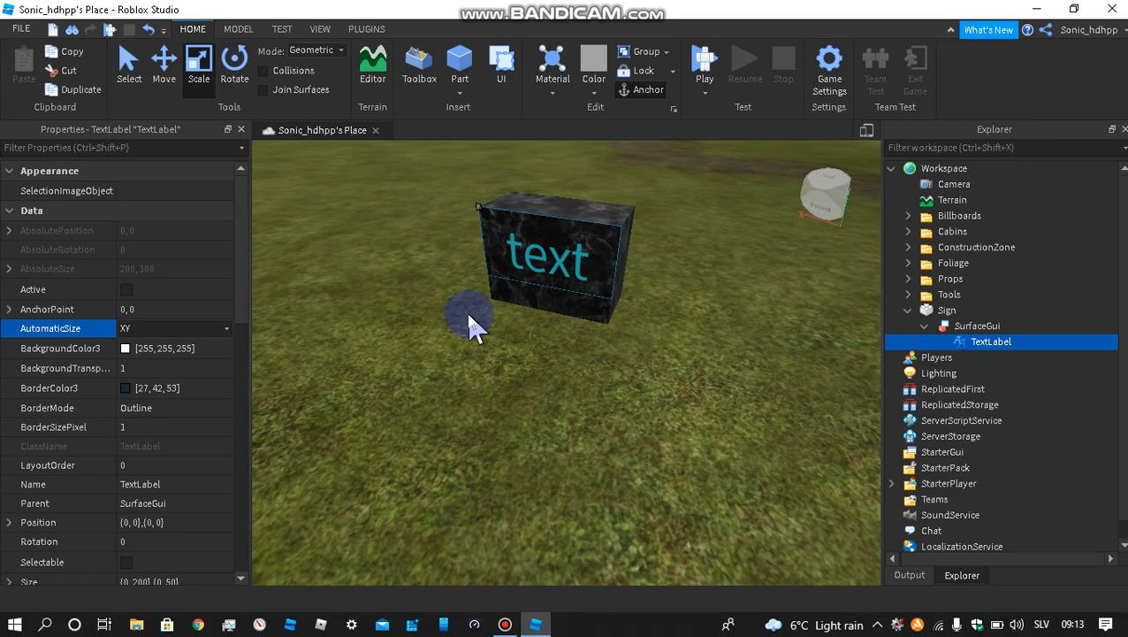
pyautogui.click(151, 329)
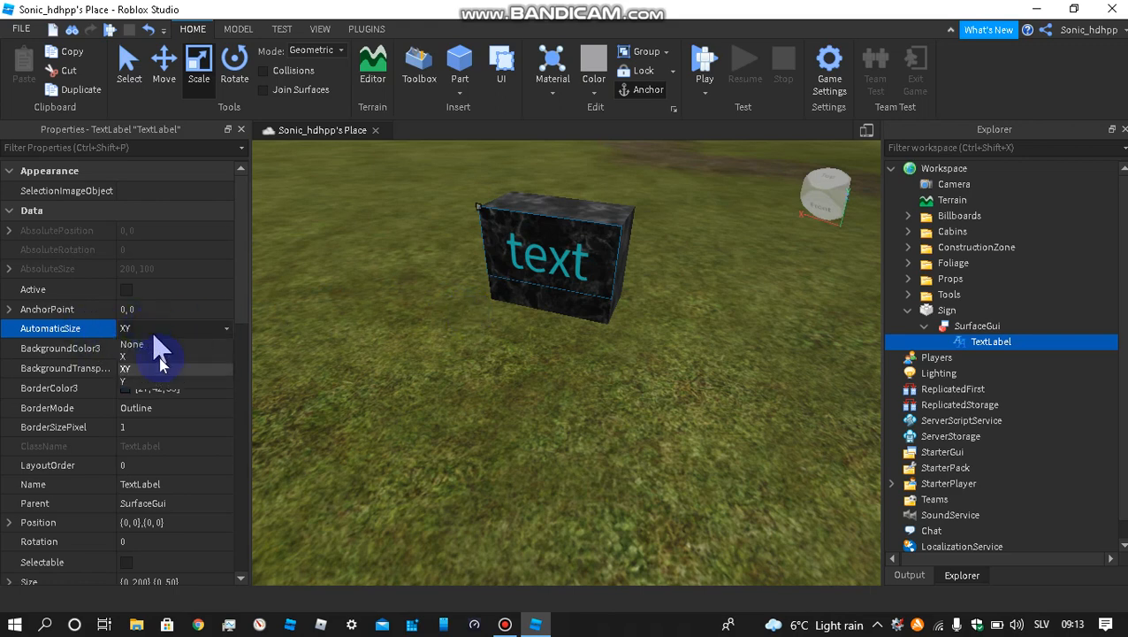
pyautogui.click(162, 380)
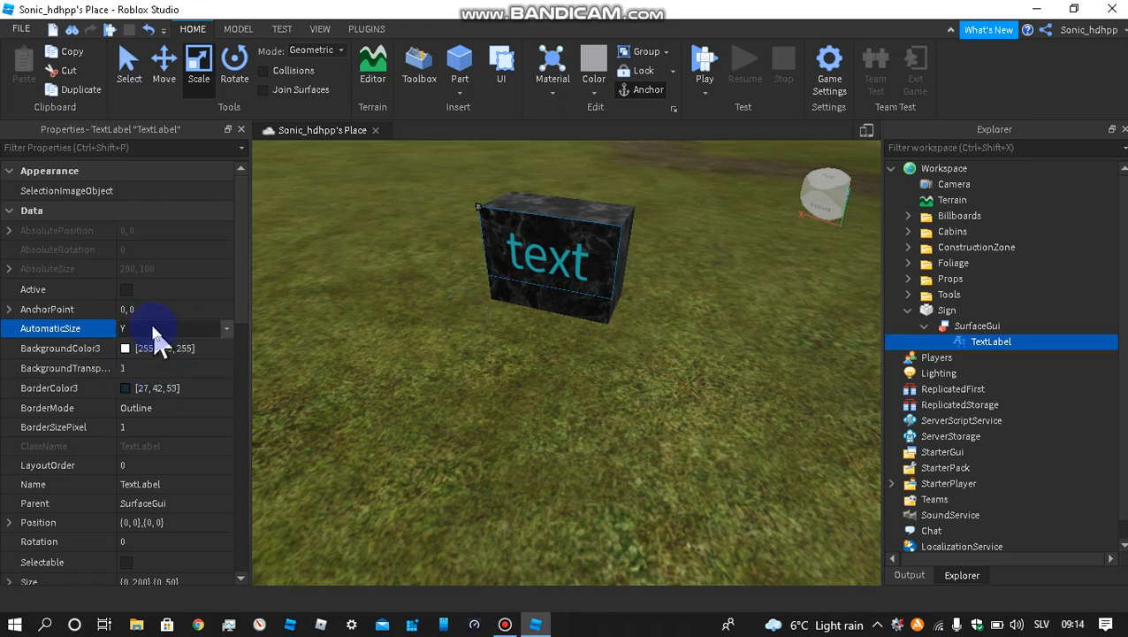
pyautogui.click(156, 332)
pyautogui.click(150, 368)
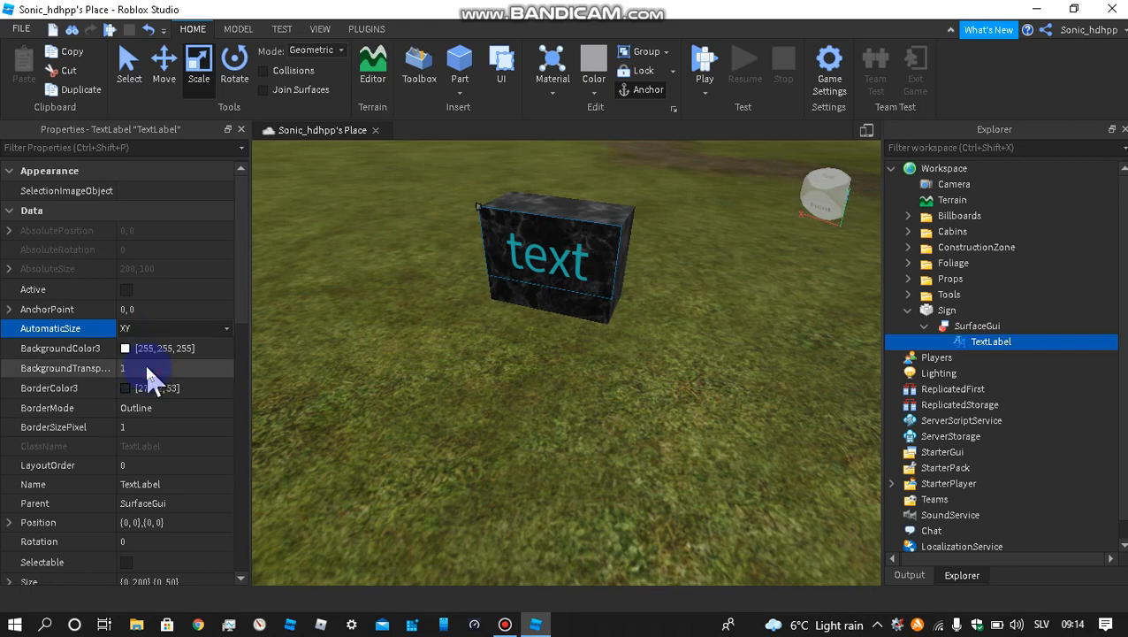
pyautogui.click(181, 332)
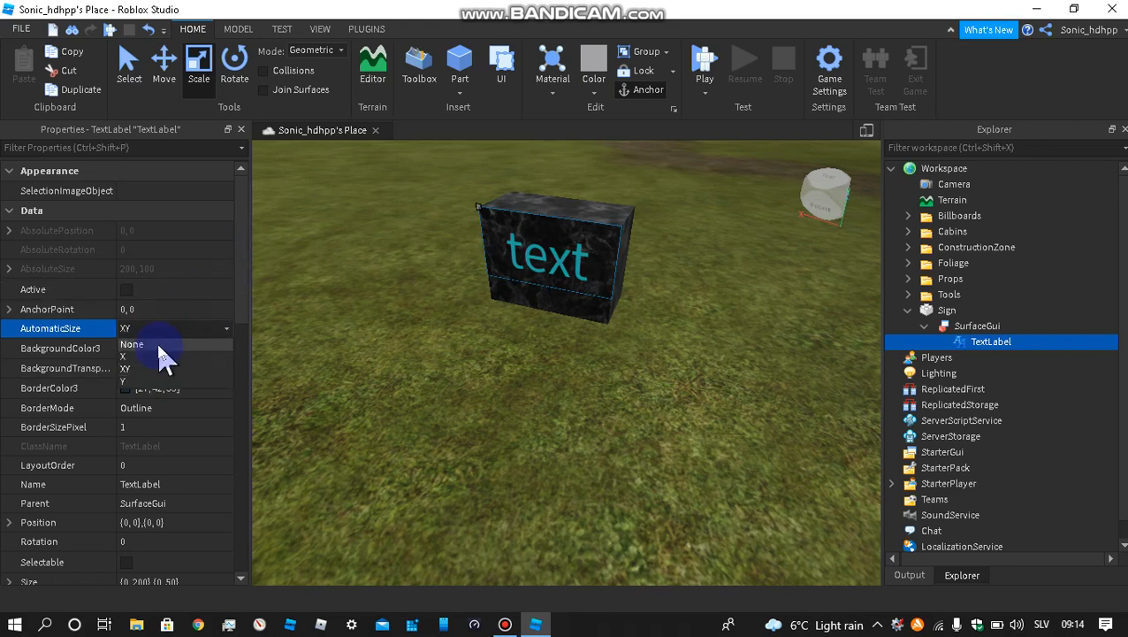
pyautogui.click(157, 348)
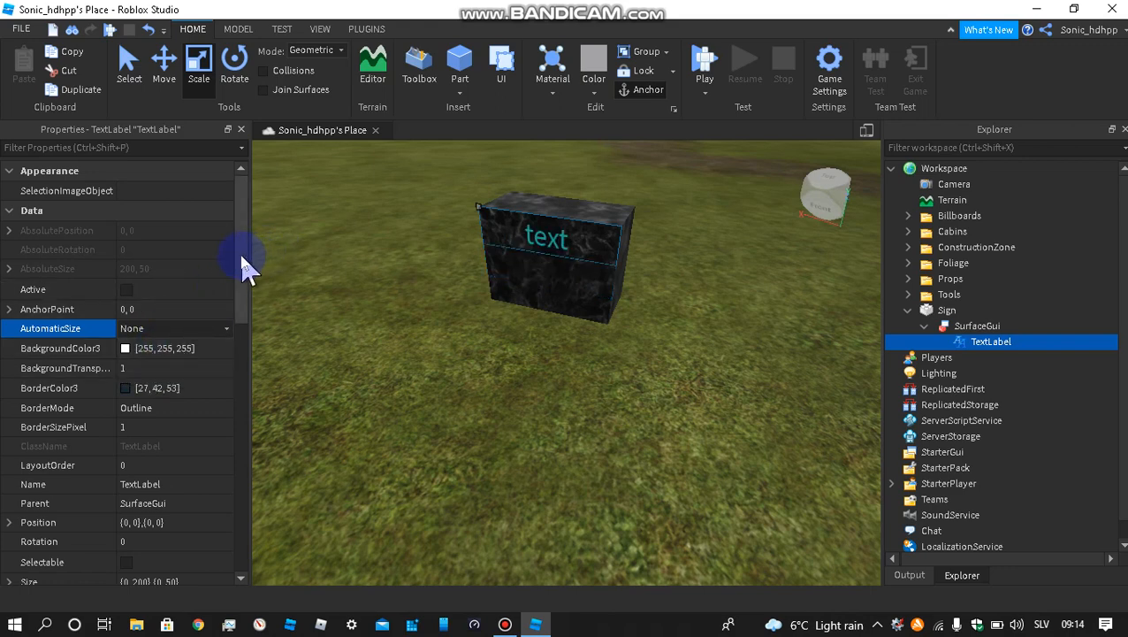
# Step: Set the Y component of the TextLabel's Size to 0, 100
pyautogui.scroll(-3, 248, 265)
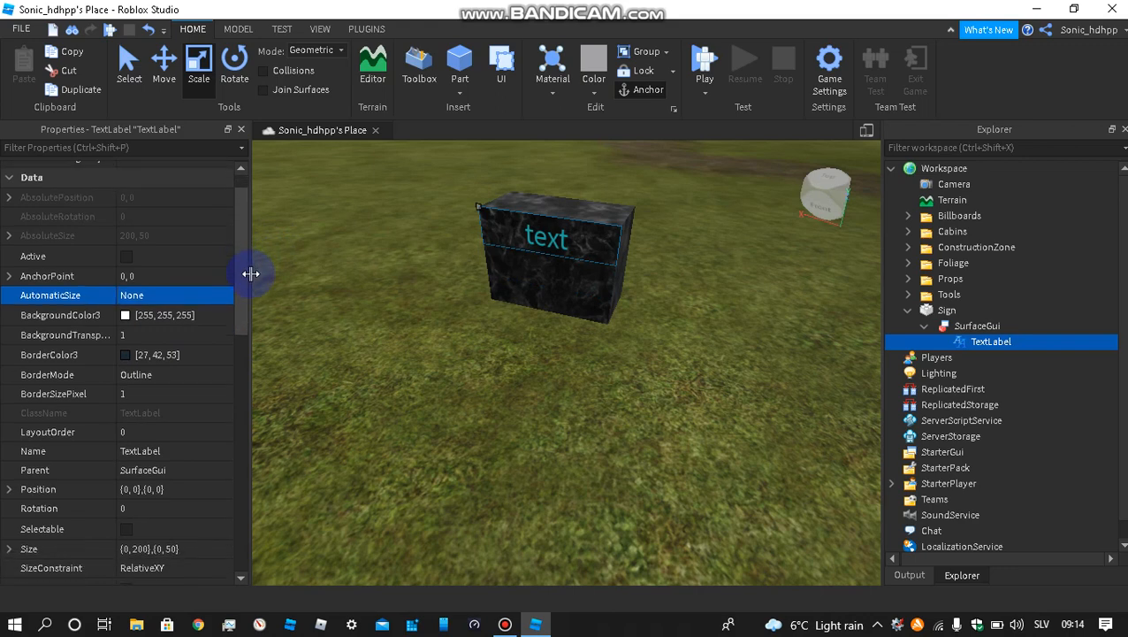
pyautogui.moveTo(256, 300); pyautogui.dragTo(259, 366)
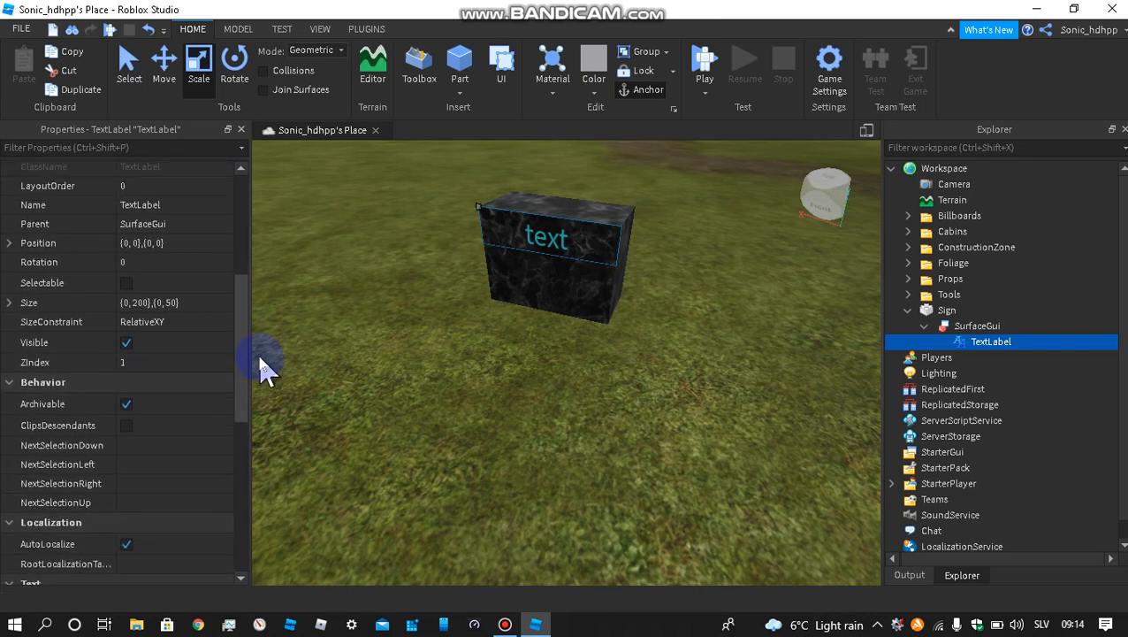
pyautogui.click(16, 317)
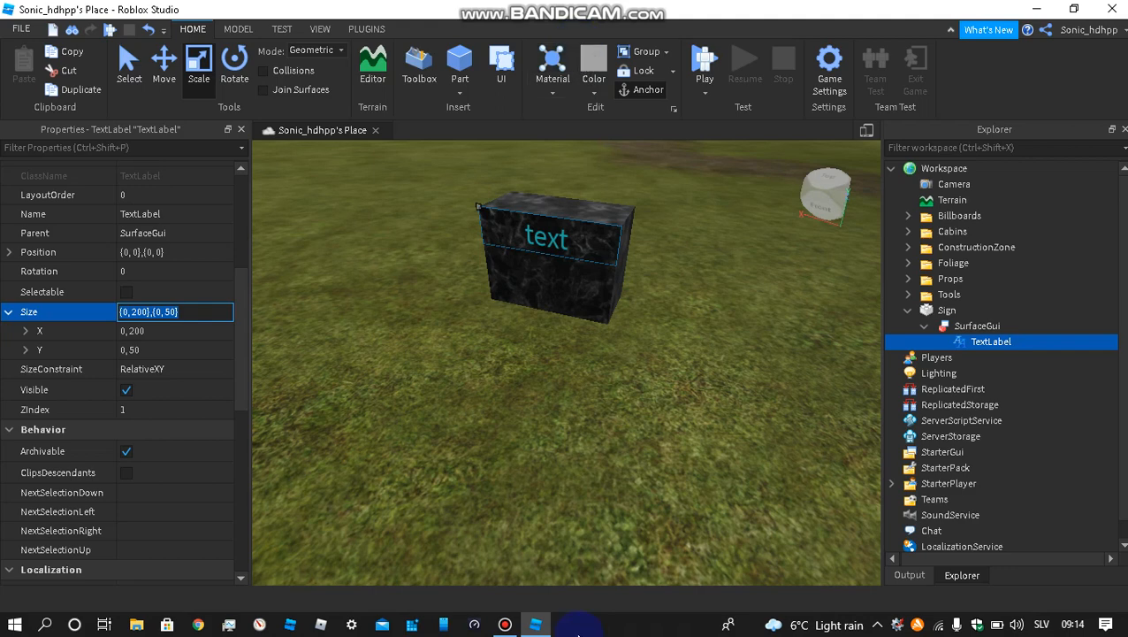
pyautogui.click(26, 351)
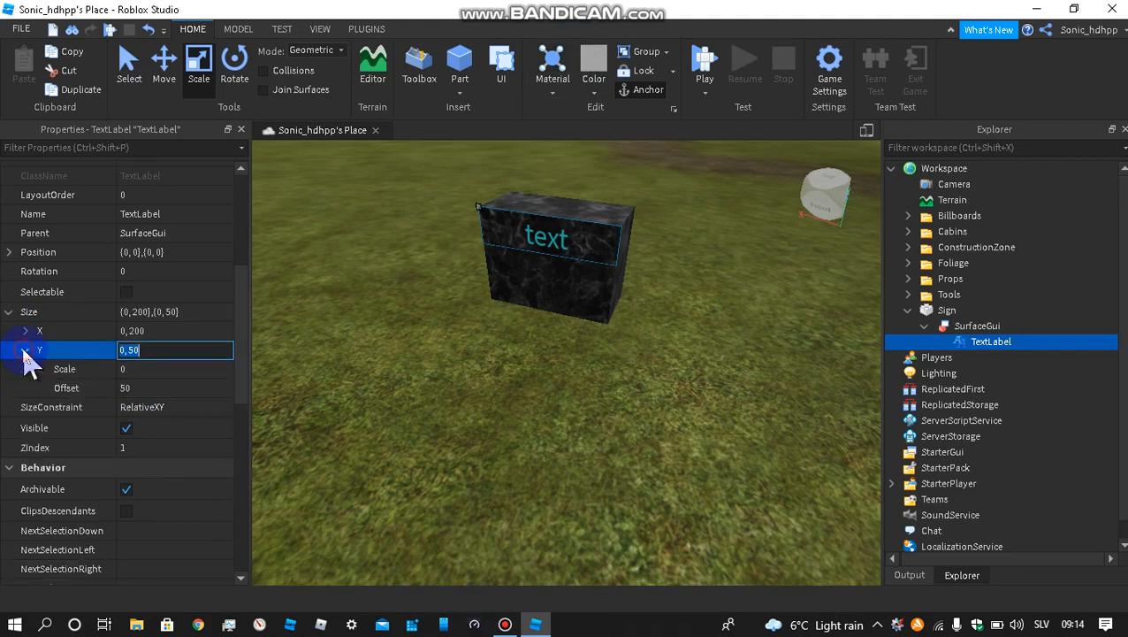
pyautogui.click(224, 350)
pyautogui.click(183, 349)
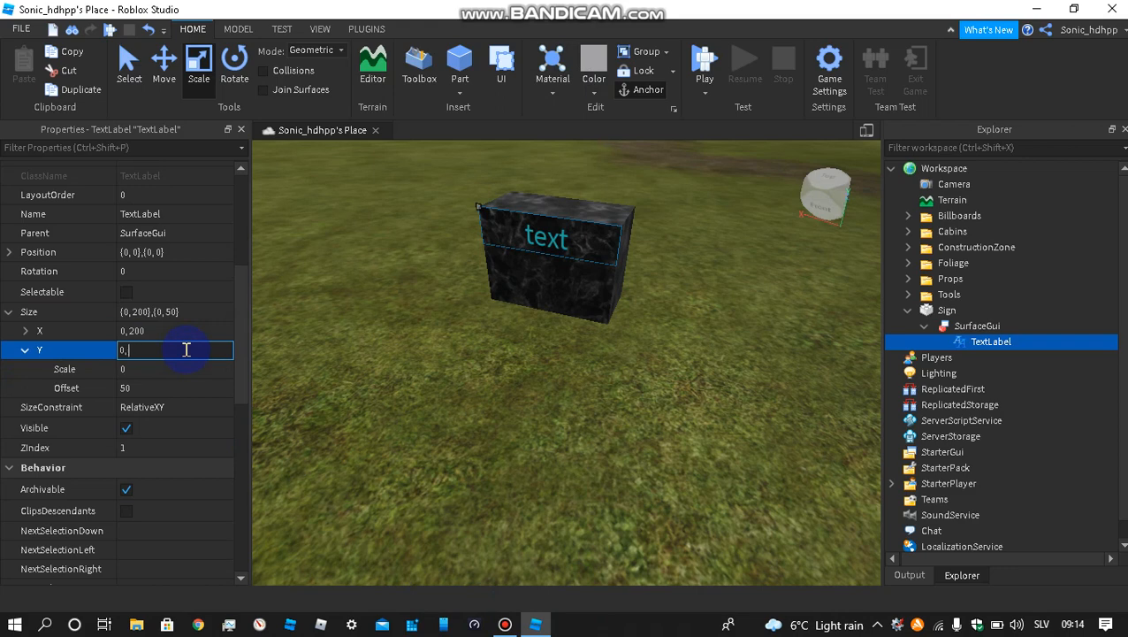
pyautogui.press('Return')
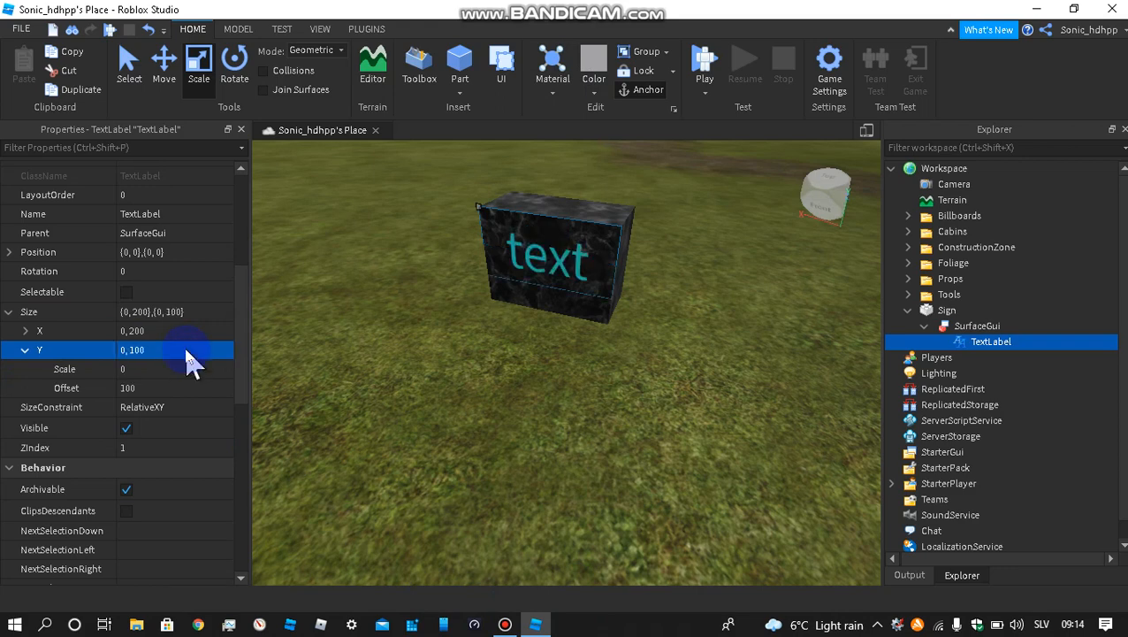
# Step: Try Y values of 0, 150, 0, 125, 0, 130 and 0, 140 for the TextLabel's Size to fit the sign face
pyautogui.click(187, 350)
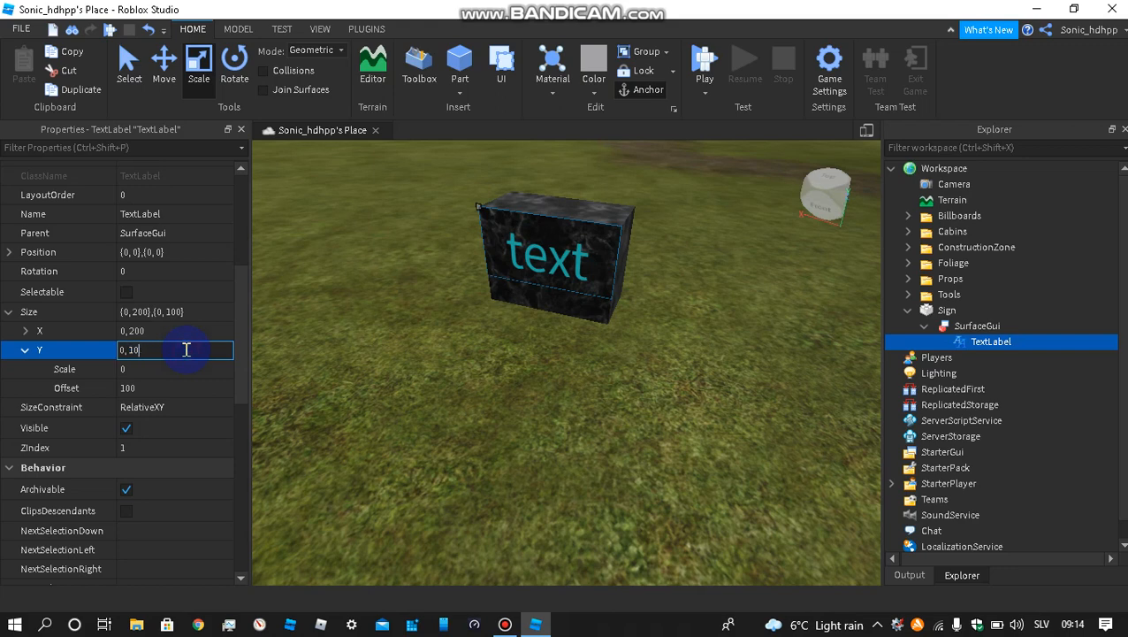
pyautogui.press('Return')
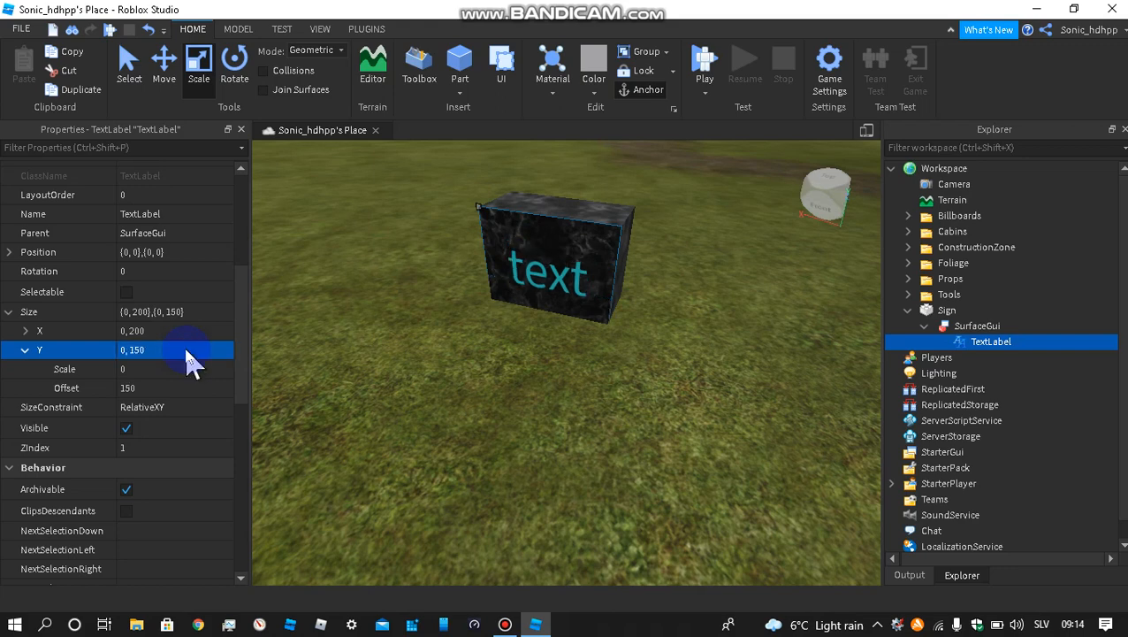
pyautogui.click(164, 352)
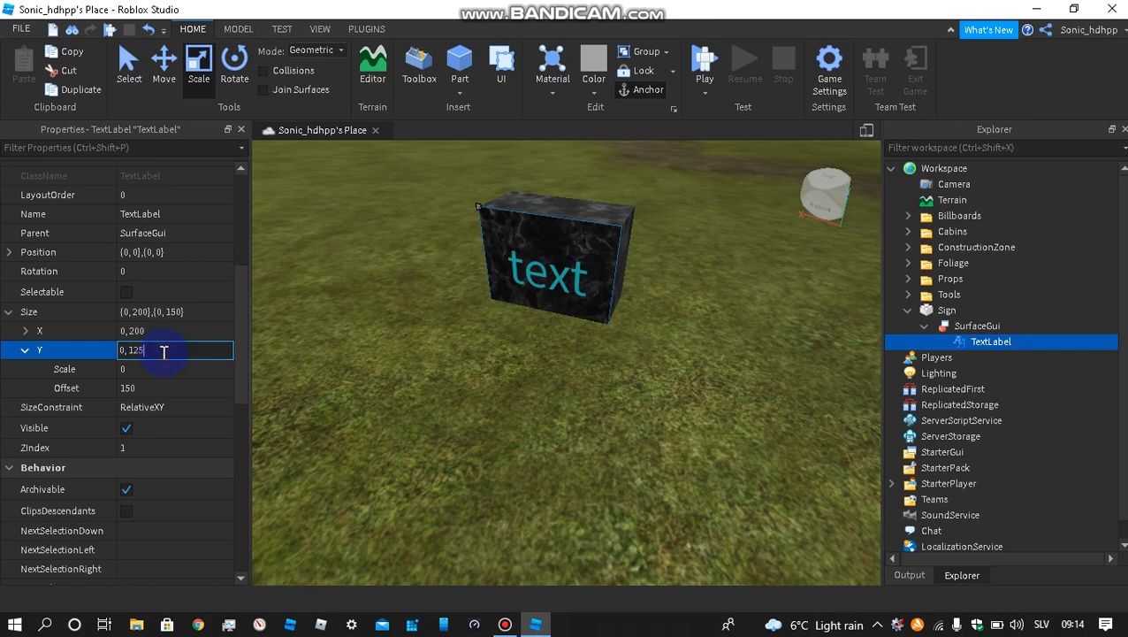
pyautogui.write('0, 125')
pyautogui.press('Return')
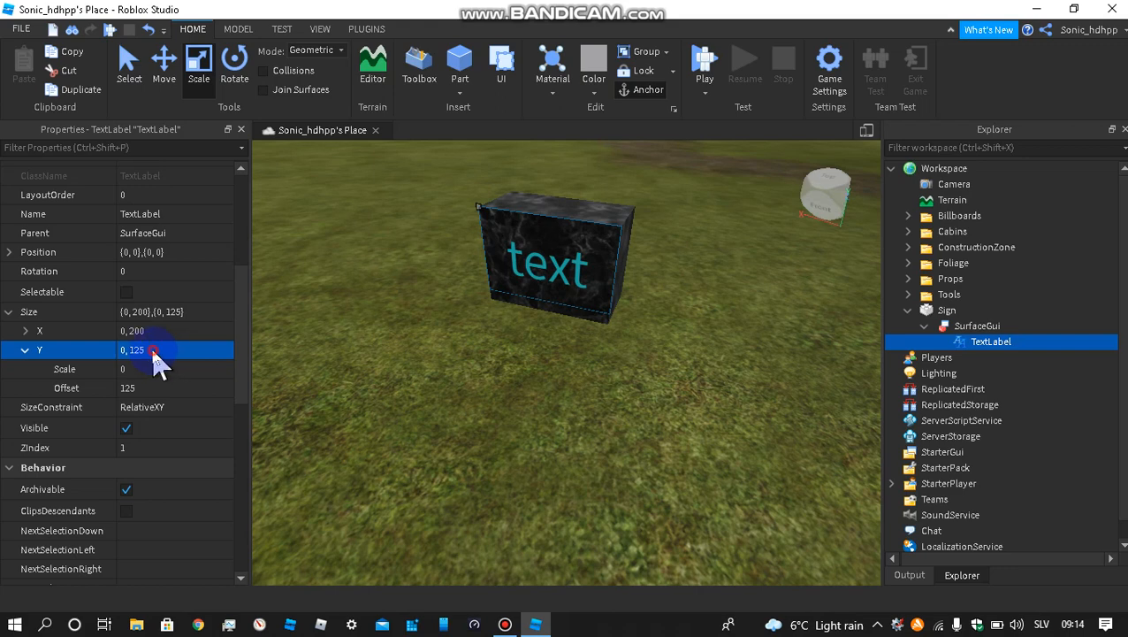
pyautogui.doubleClick(153, 350)
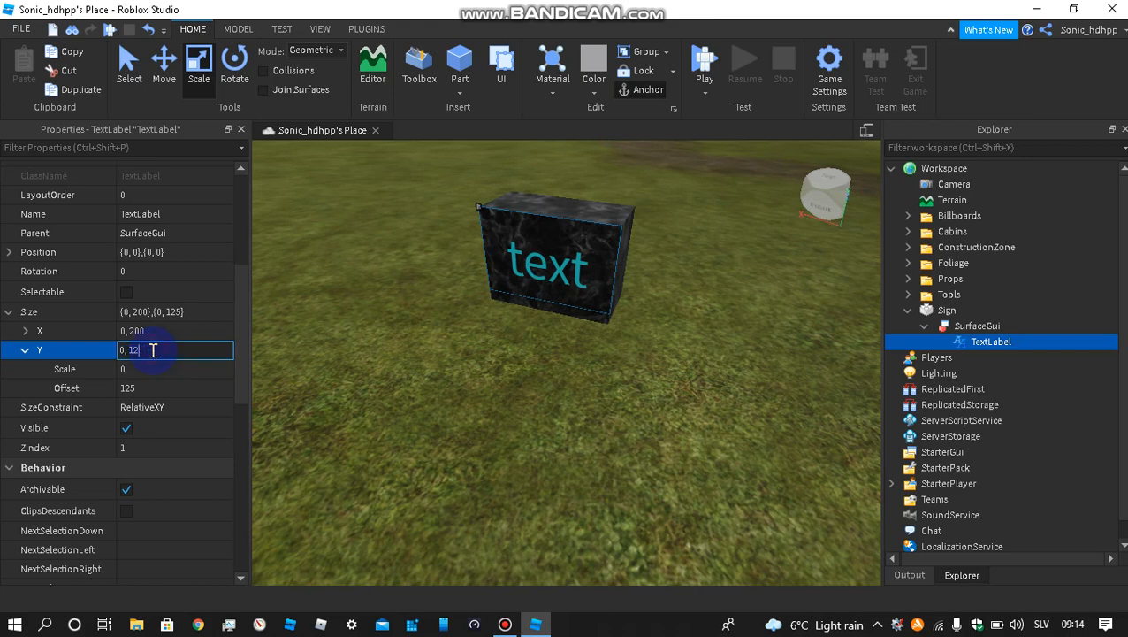
pyautogui.press('Return')
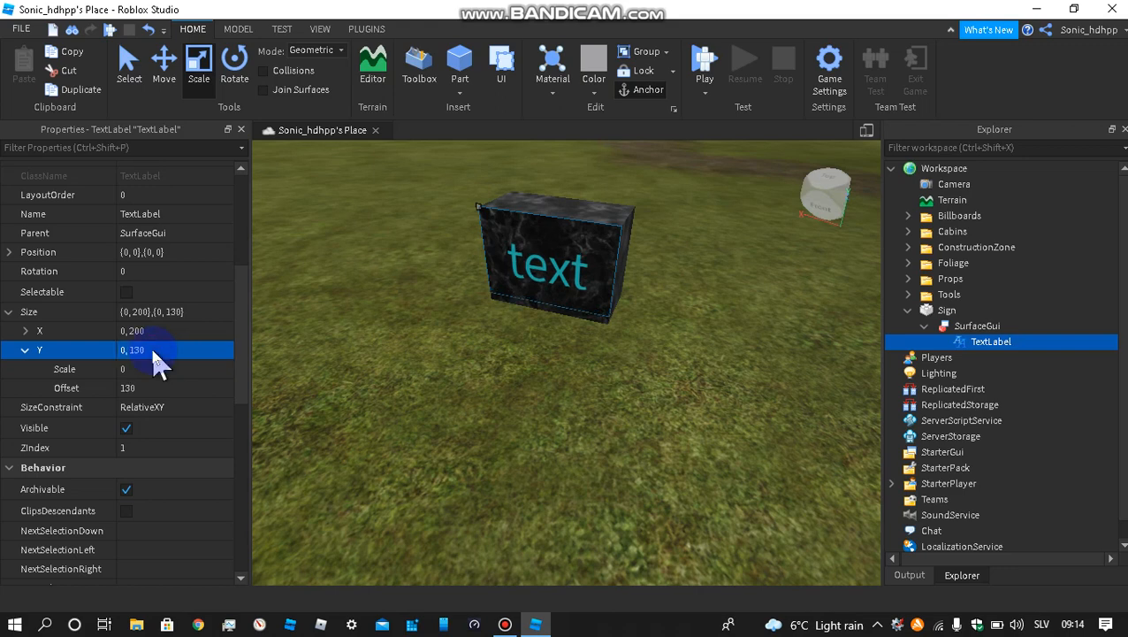
pyautogui.doubleClick(153, 351)
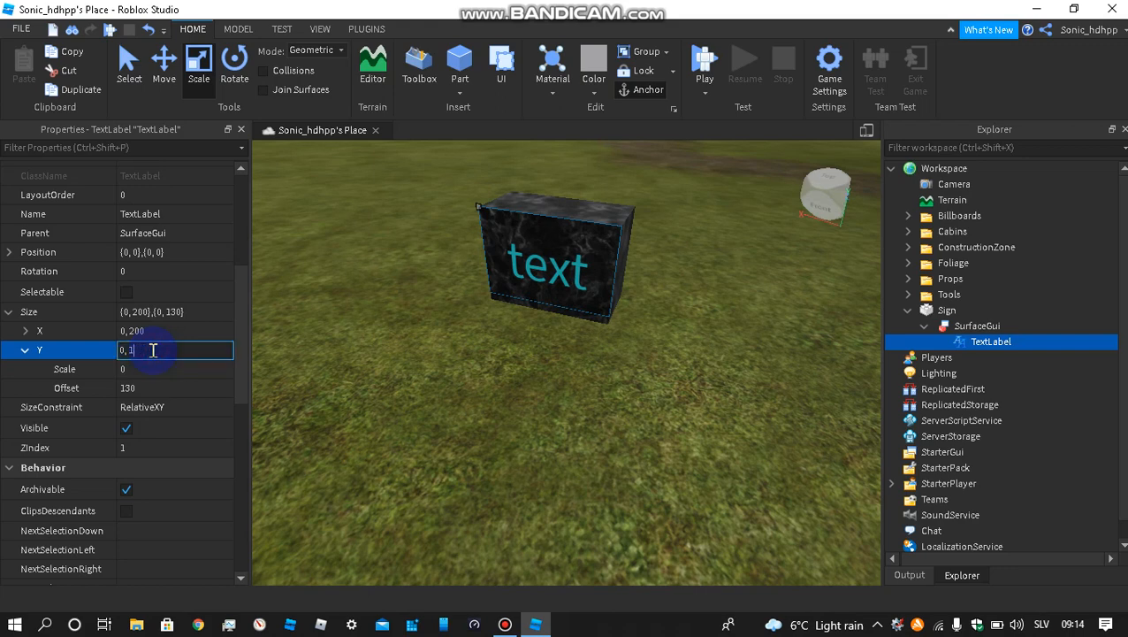
pyautogui.press('Return')
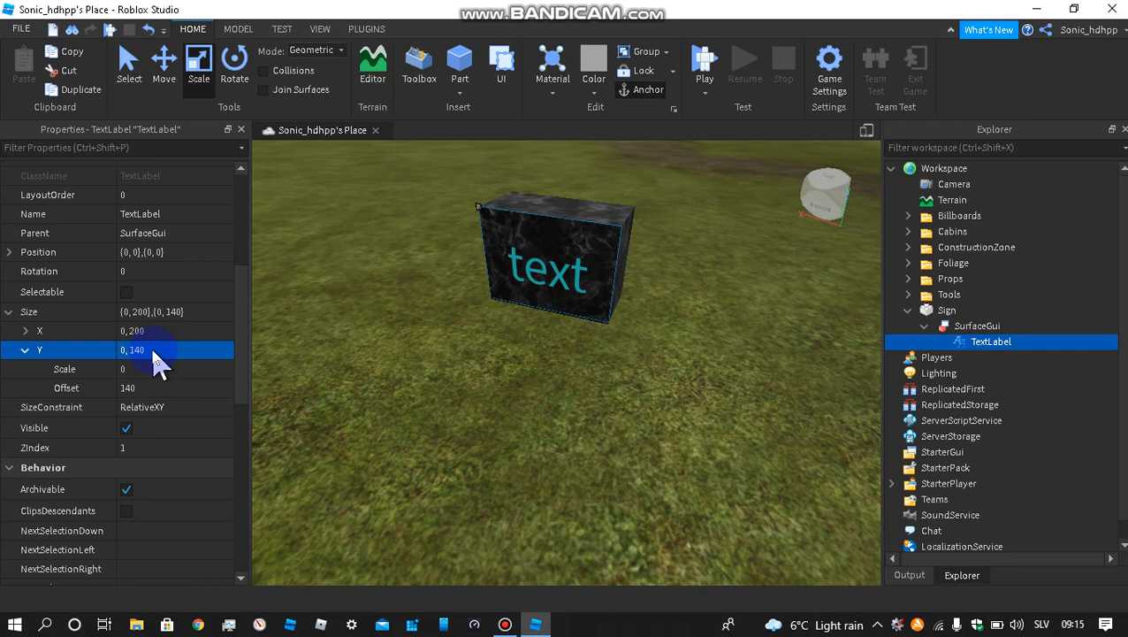
# Step: Set the Y component of the TextLabel's Size to 0, 142 so the label covers the sign face
pyautogui.click(160, 351)
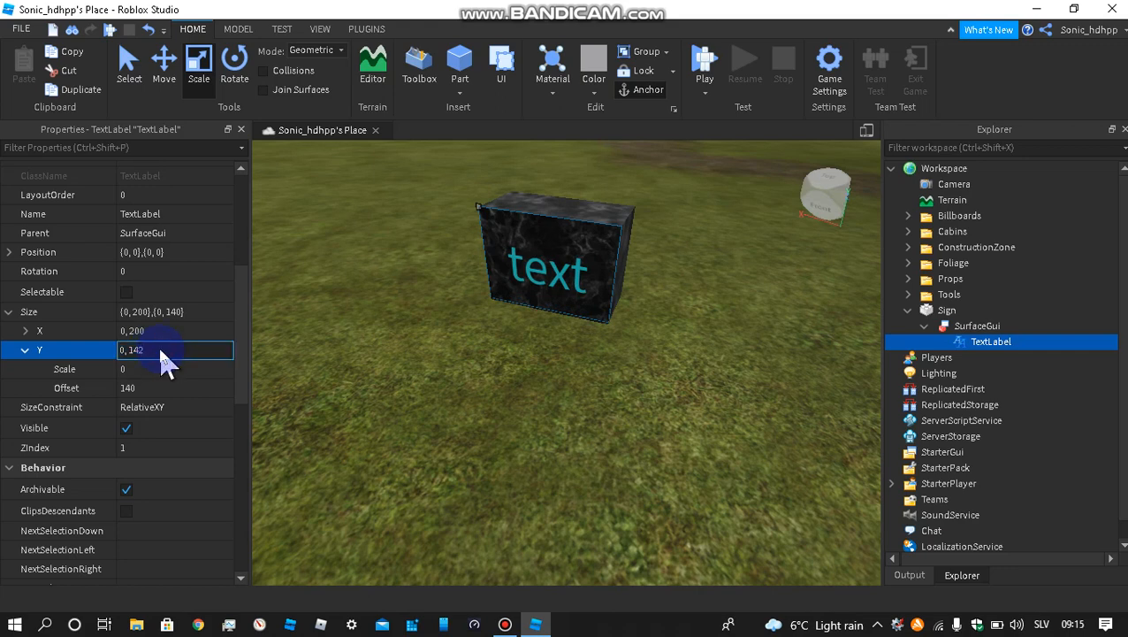
pyautogui.write('0, 142')
pyautogui.press('Return')
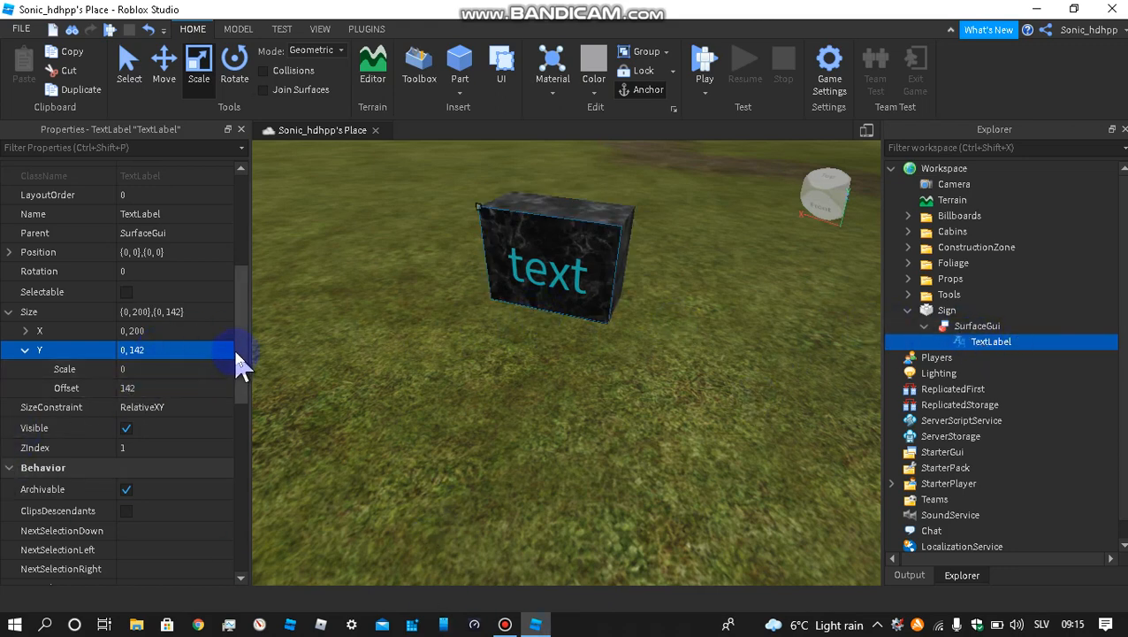
pyautogui.moveTo(235, 360); pyautogui.dragTo(240, 512)
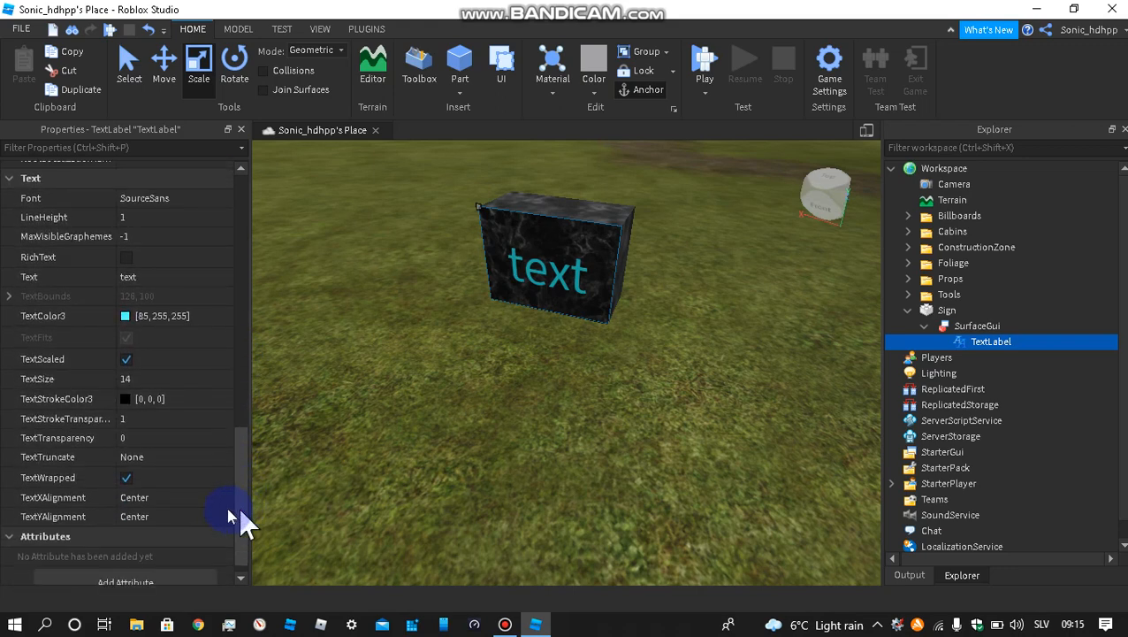
# Step: Try Left for the TextLabel's TextXAlignment and return it to Center
pyautogui.click(174, 497)
pyautogui.click(175, 497)
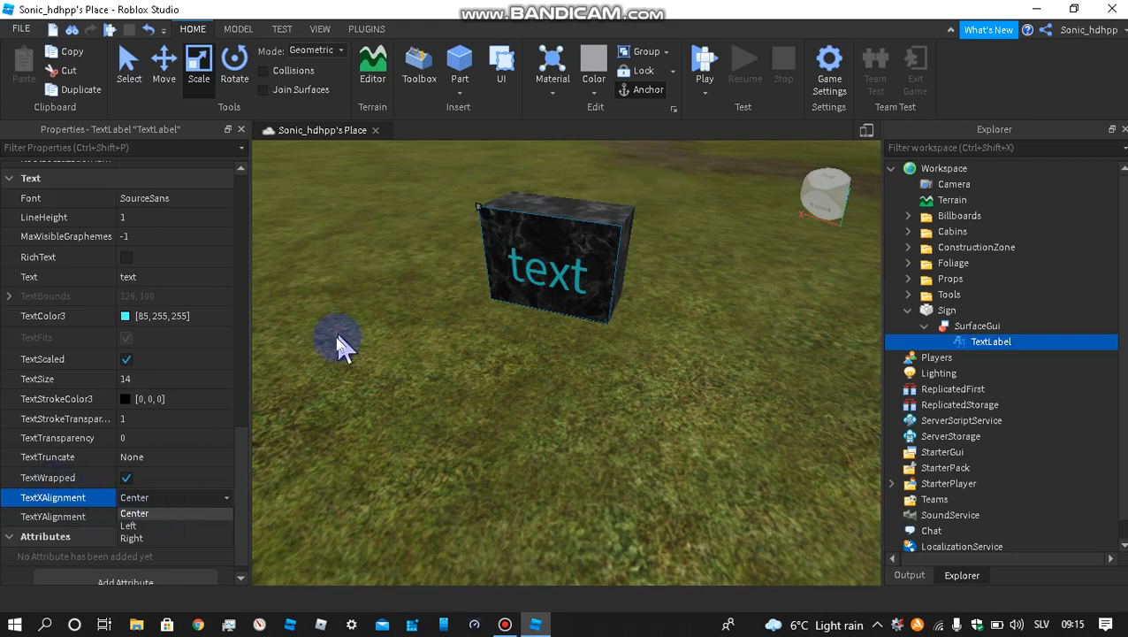
pyautogui.click(142, 520)
pyautogui.click(144, 534)
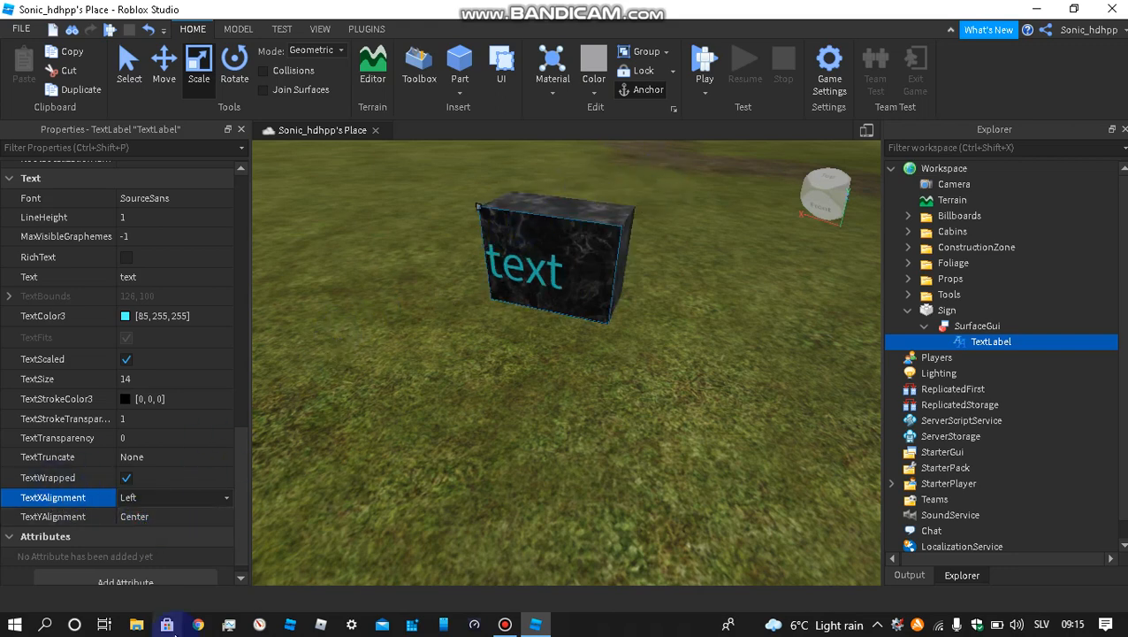
pyautogui.click(131, 500)
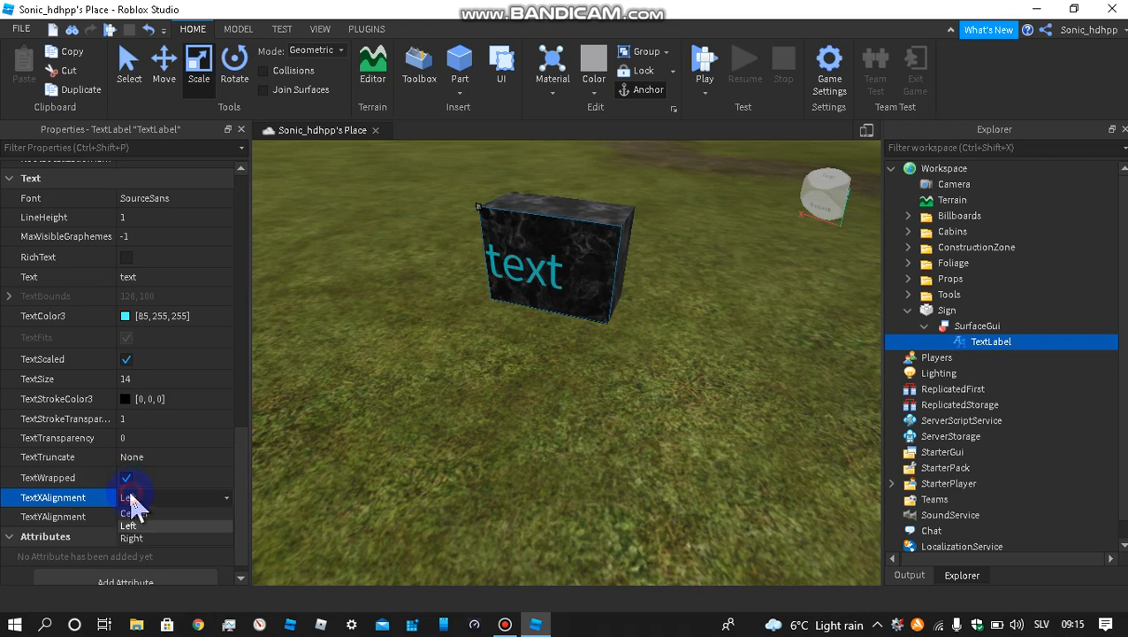
pyautogui.click(170, 523)
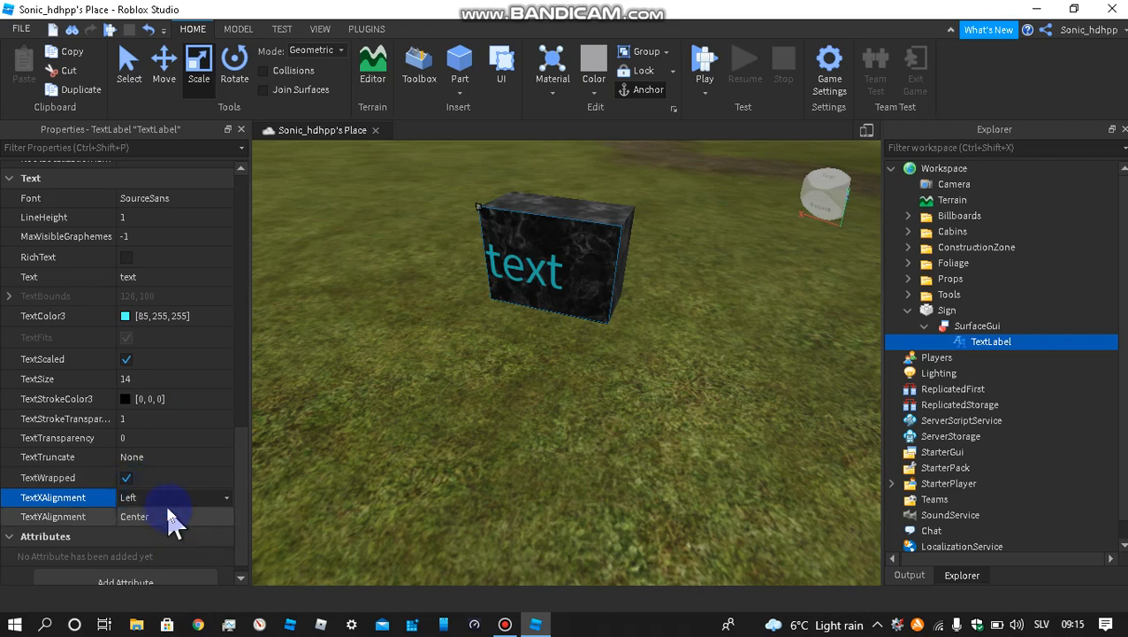
pyautogui.click(164, 501)
pyautogui.click(141, 514)
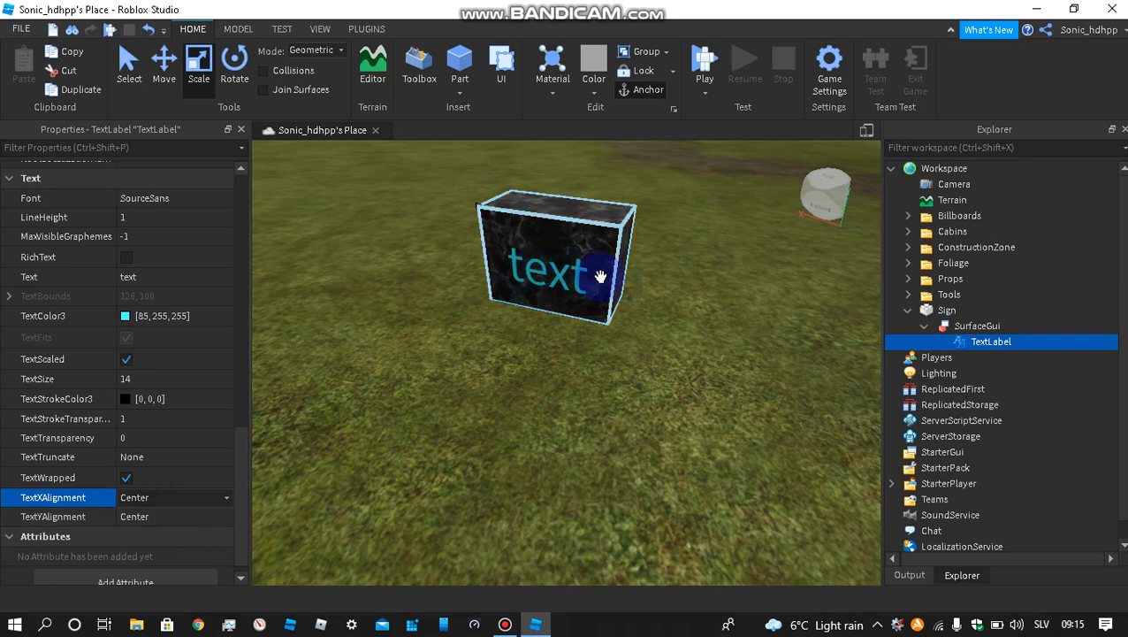
# Step: Try Top and Bottom for the TextLabel's TextYAlignment and return it to Center
pyautogui.click(183, 520)
pyautogui.click(183, 524)
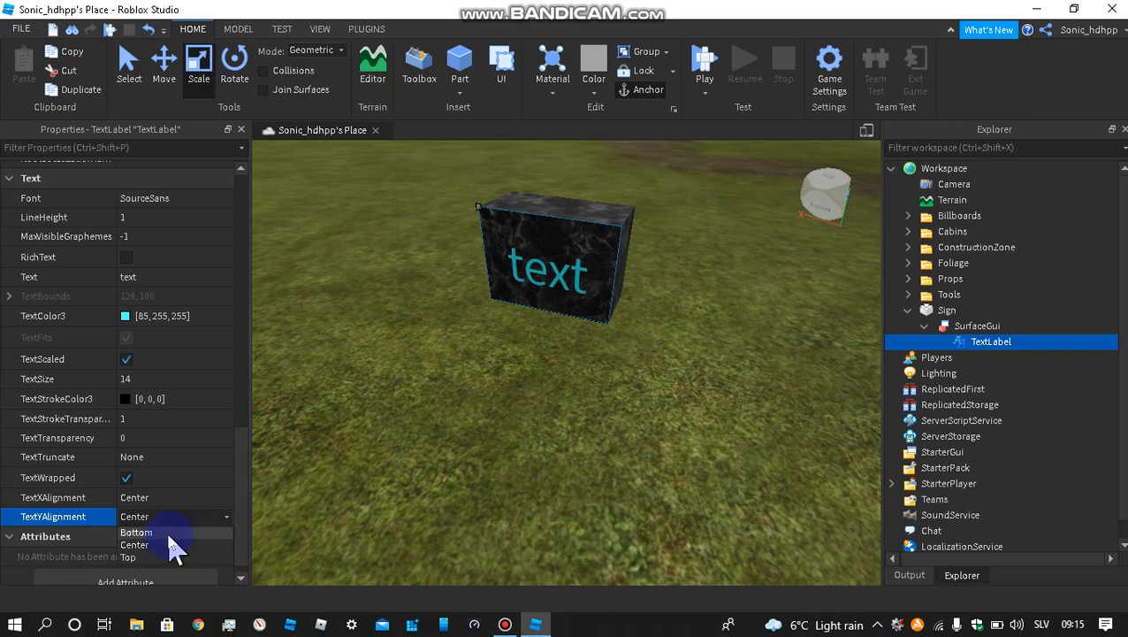
pyautogui.click(159, 559)
pyautogui.click(181, 518)
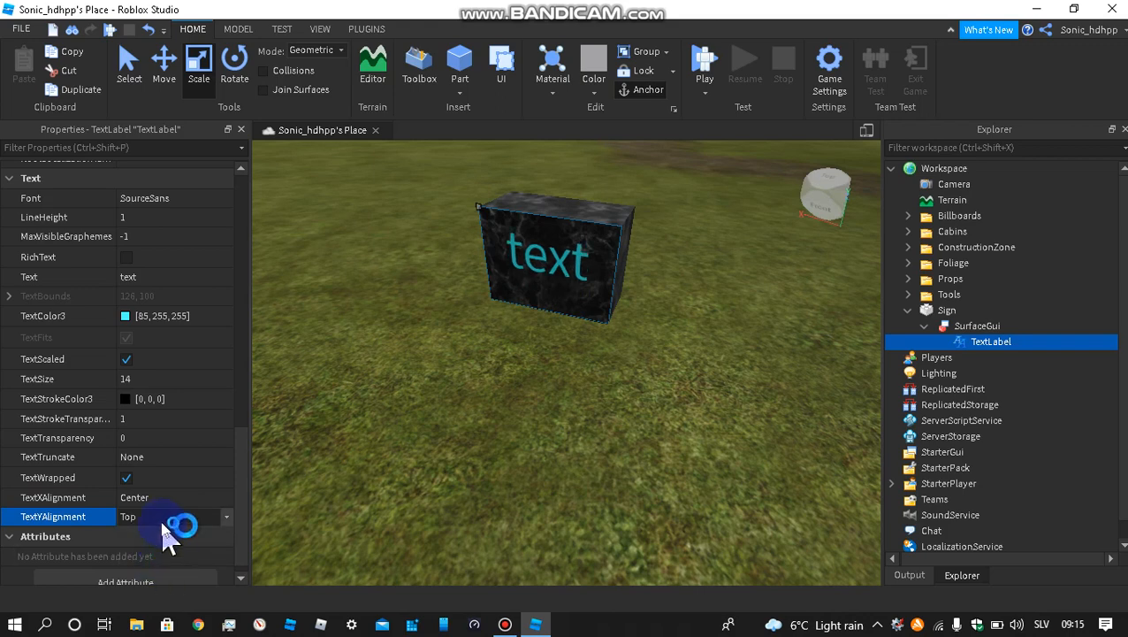
pyautogui.click(166, 532)
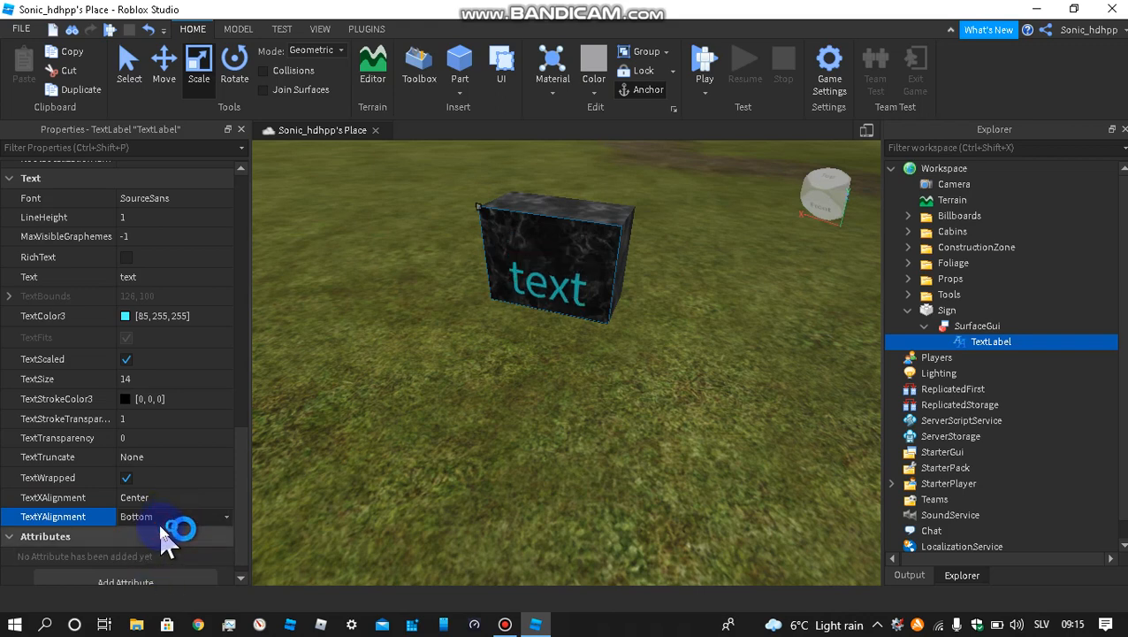
pyautogui.click(161, 517)
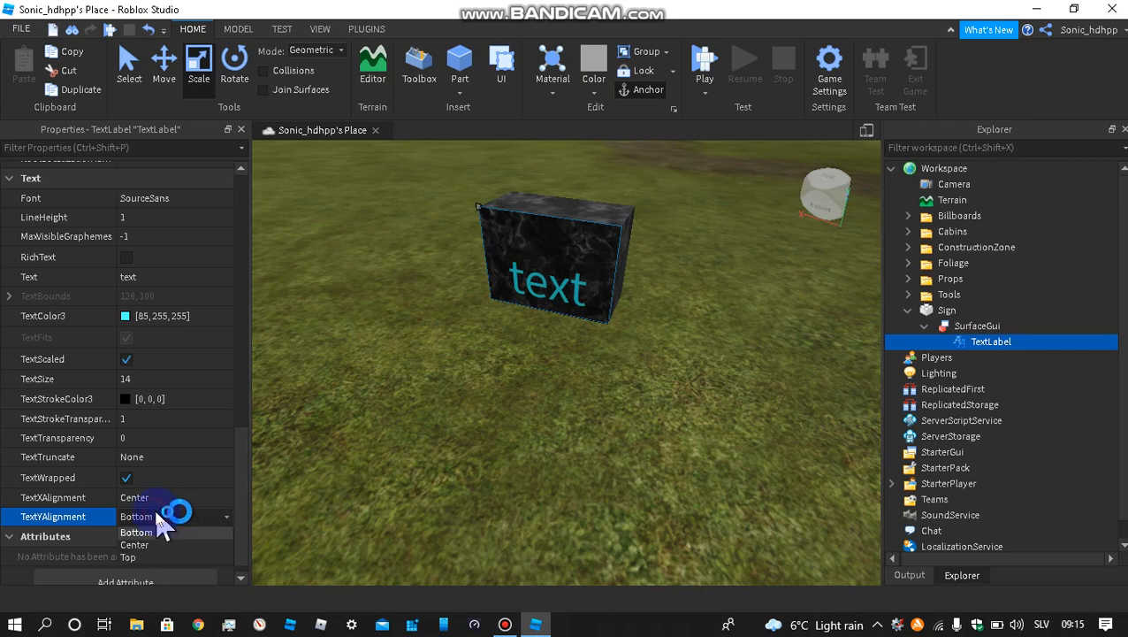
pyautogui.click(153, 543)
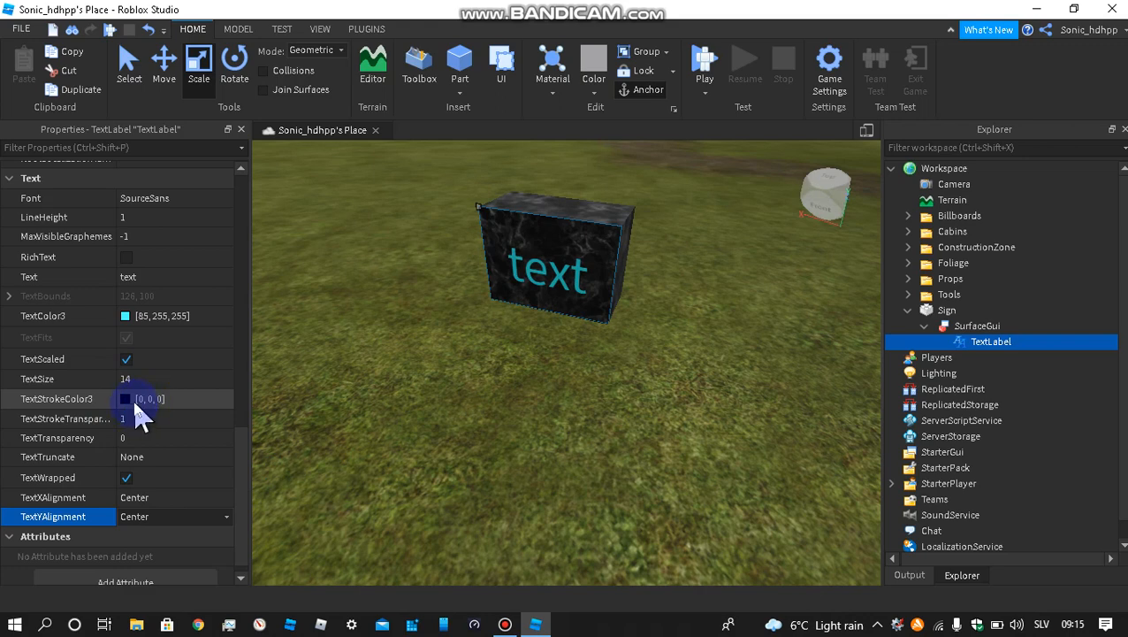
# Step: Give the TextLabel a visible white text outline with TextStrokeColor3 255, 255, 255 and TextStrokeTransparency 0
pyautogui.click(133, 400)
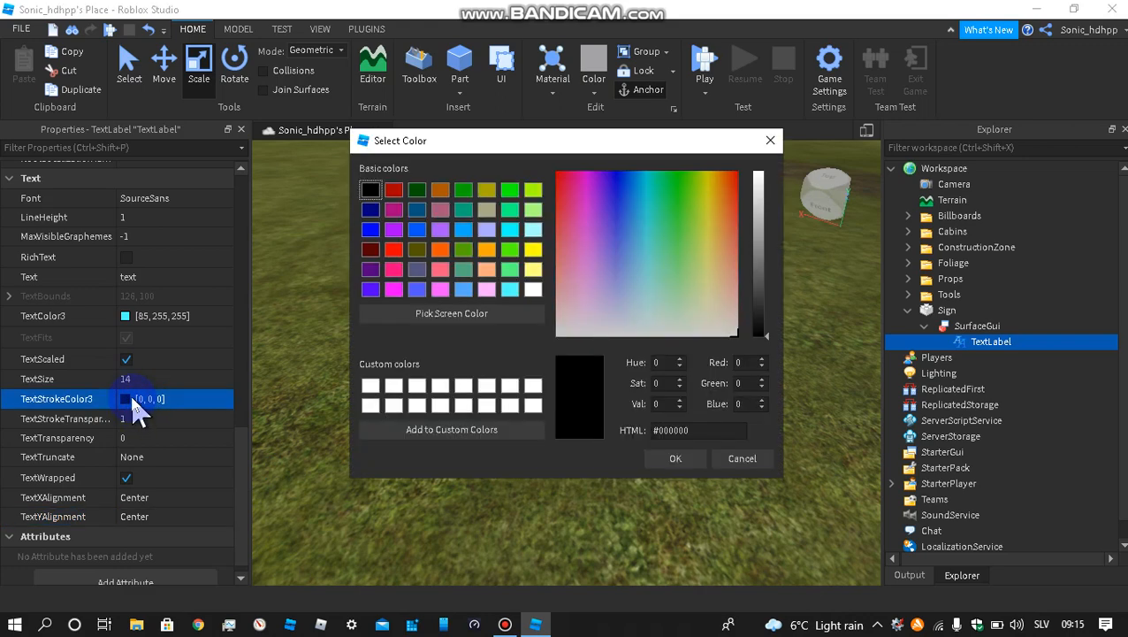
pyautogui.click(531, 387)
pyautogui.click(689, 465)
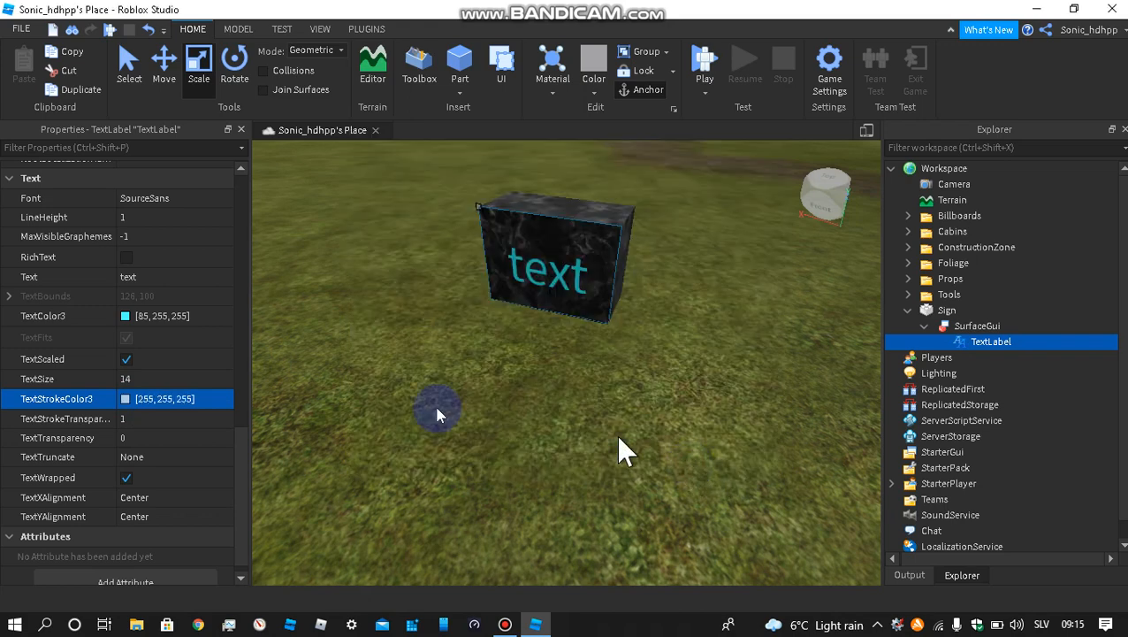
pyautogui.click(159, 423)
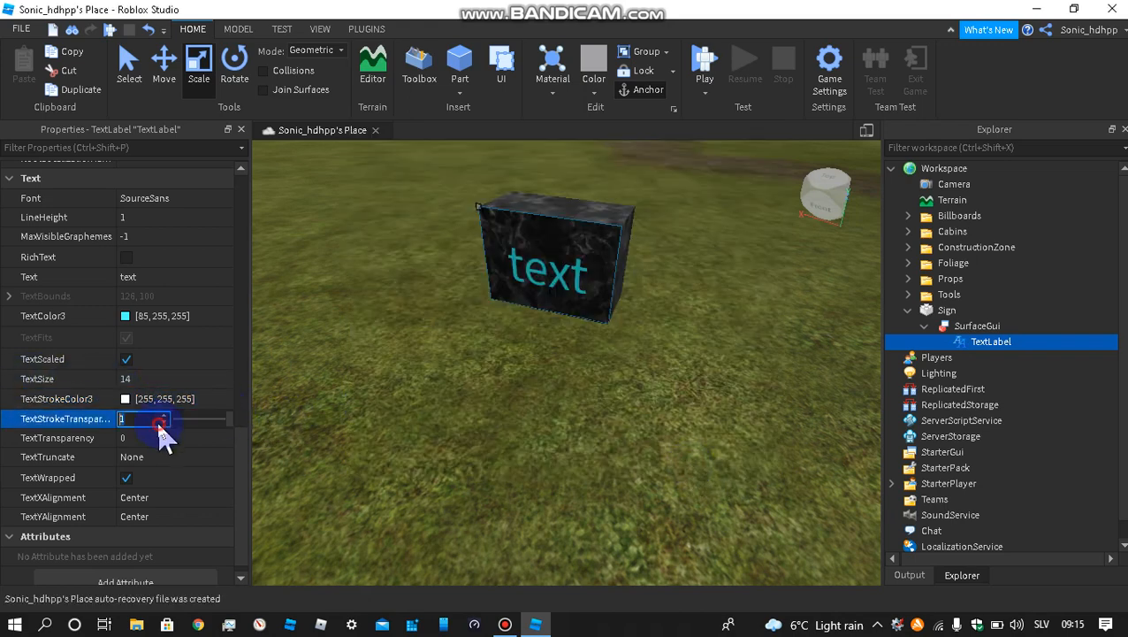
pyautogui.write('0')
pyautogui.press('Return')
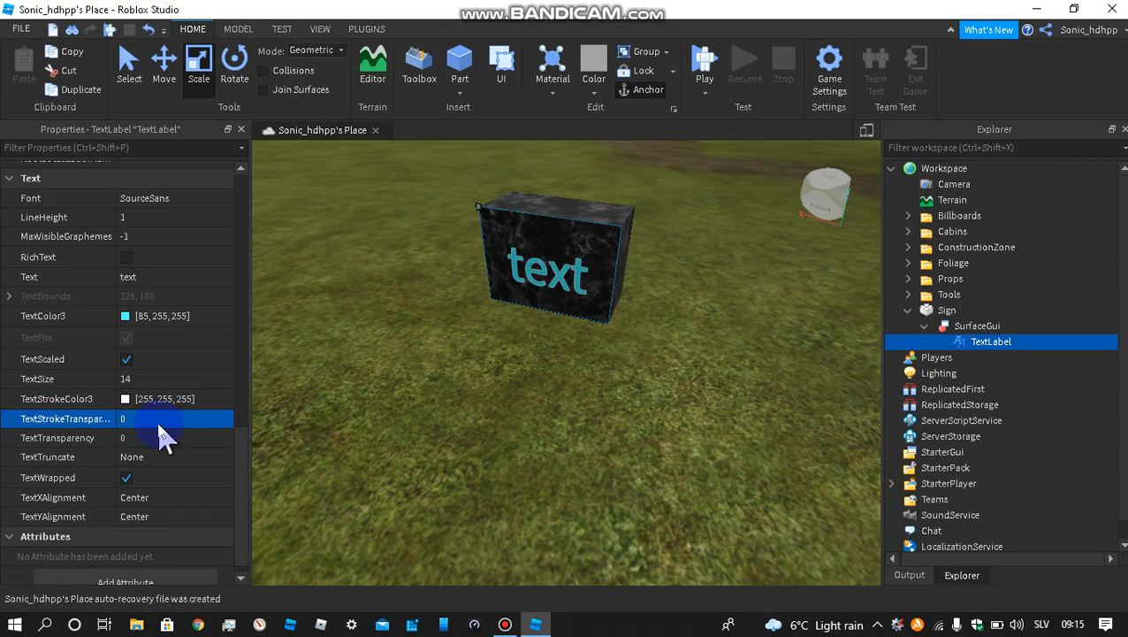
# Step: Inspect the outlined text on the sign from close up and from a distance
pyautogui.moveTo(741, 363); pyautogui.dragTo(741, 363, button='right')
pyautogui.press('w')
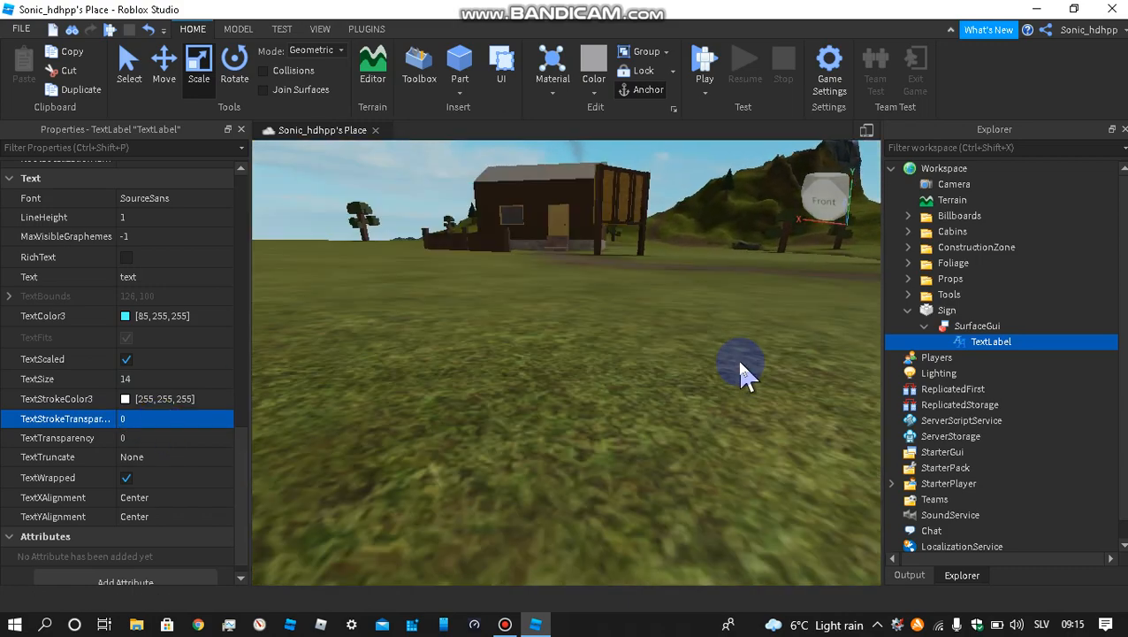
pyautogui.press('s')
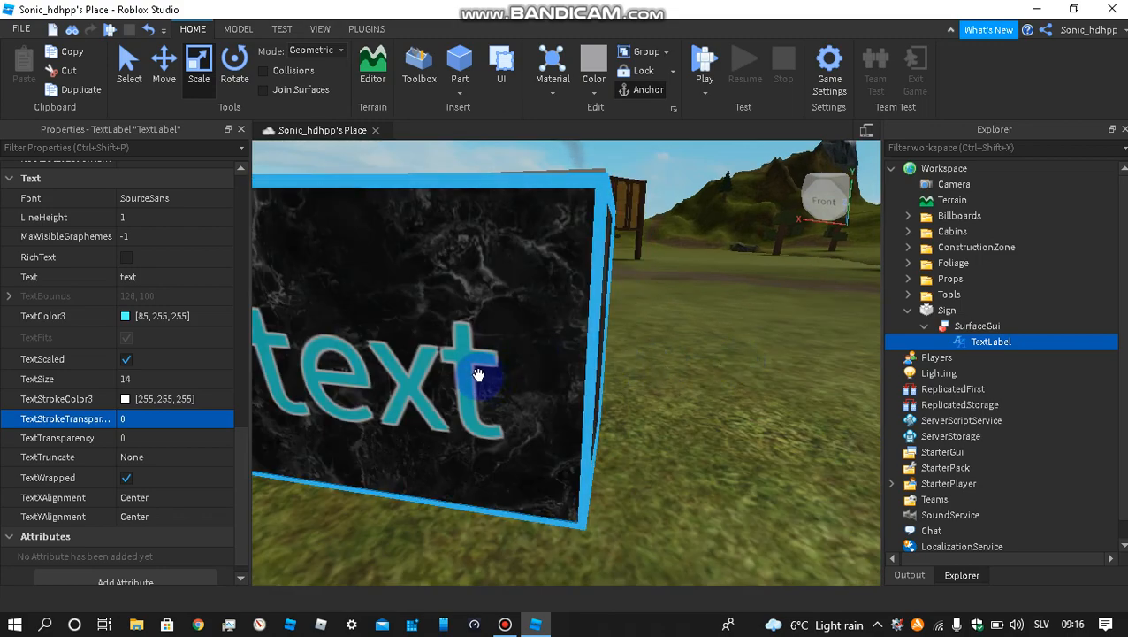
pyautogui.press('s')
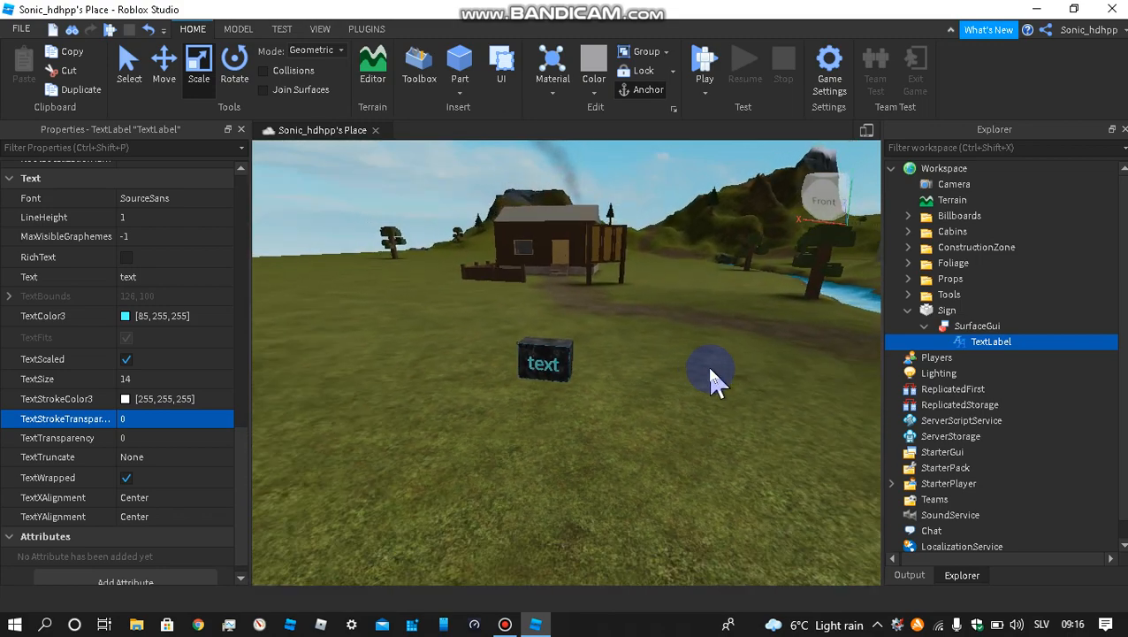
pyautogui.press('a')
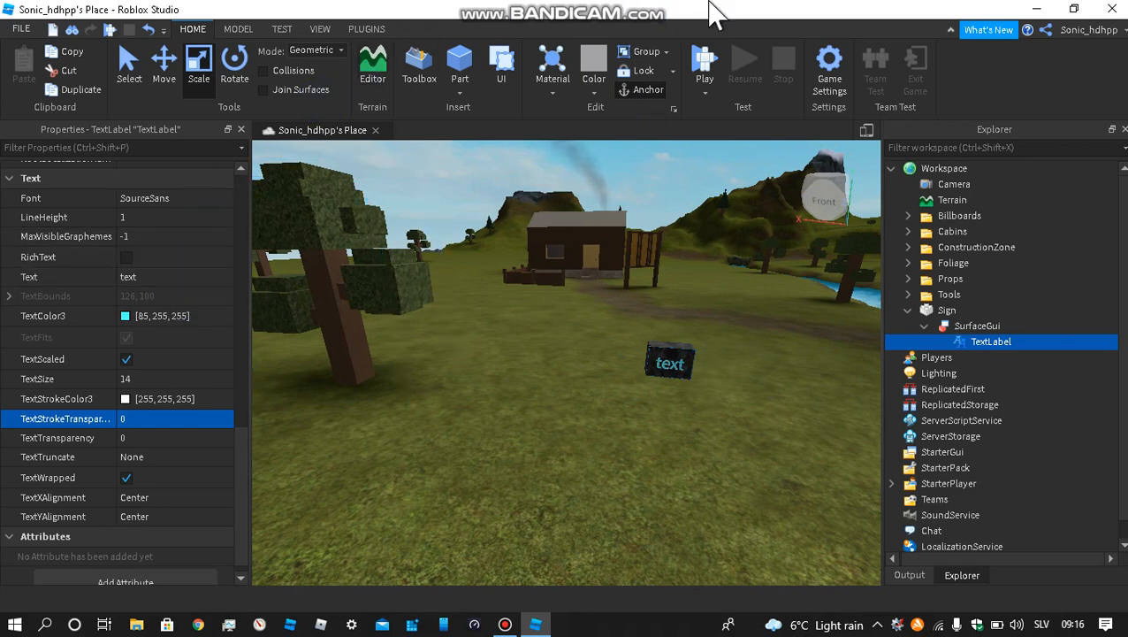
# Step: Close Roblox Studio and discard the changes to the place
pyautogui.click(1105, 9)
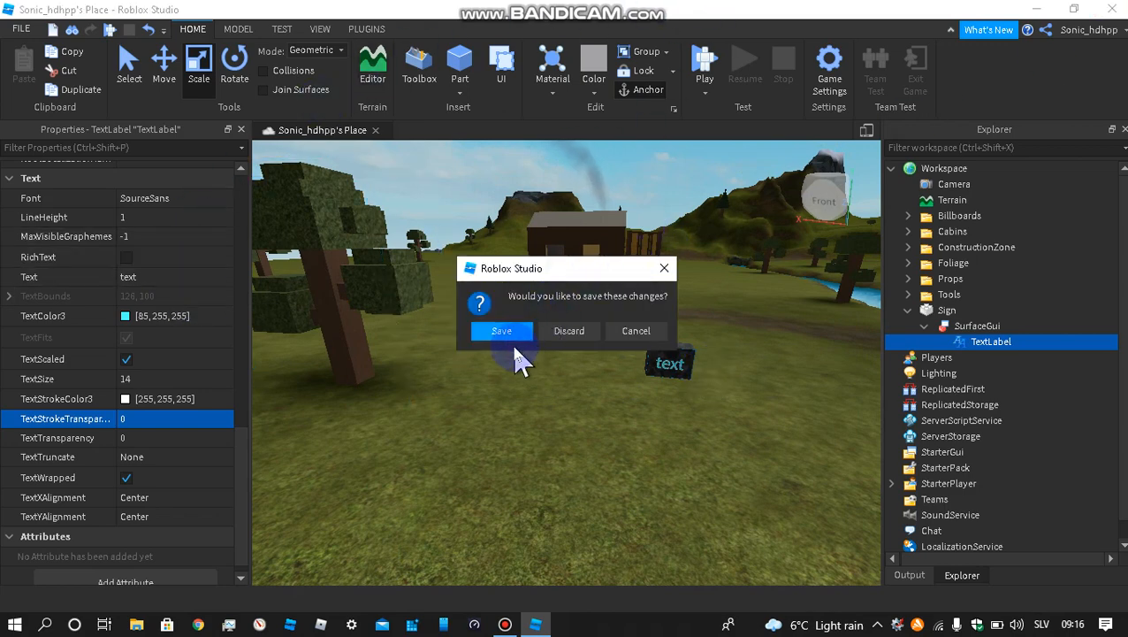
pyautogui.click(566, 334)
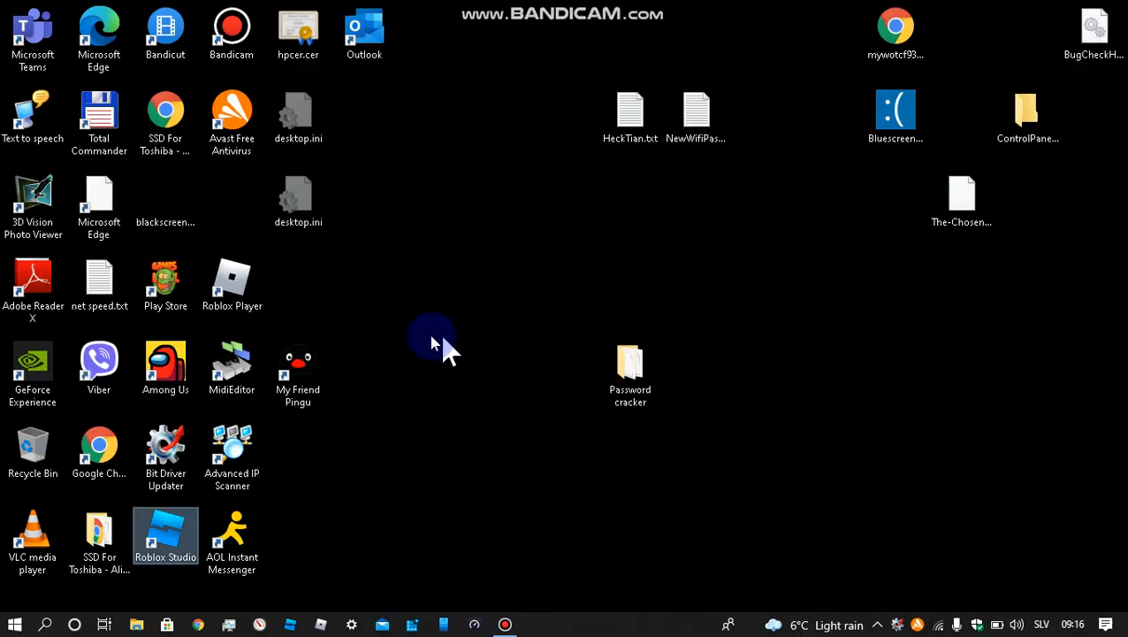
pyautogui.click(505, 624)
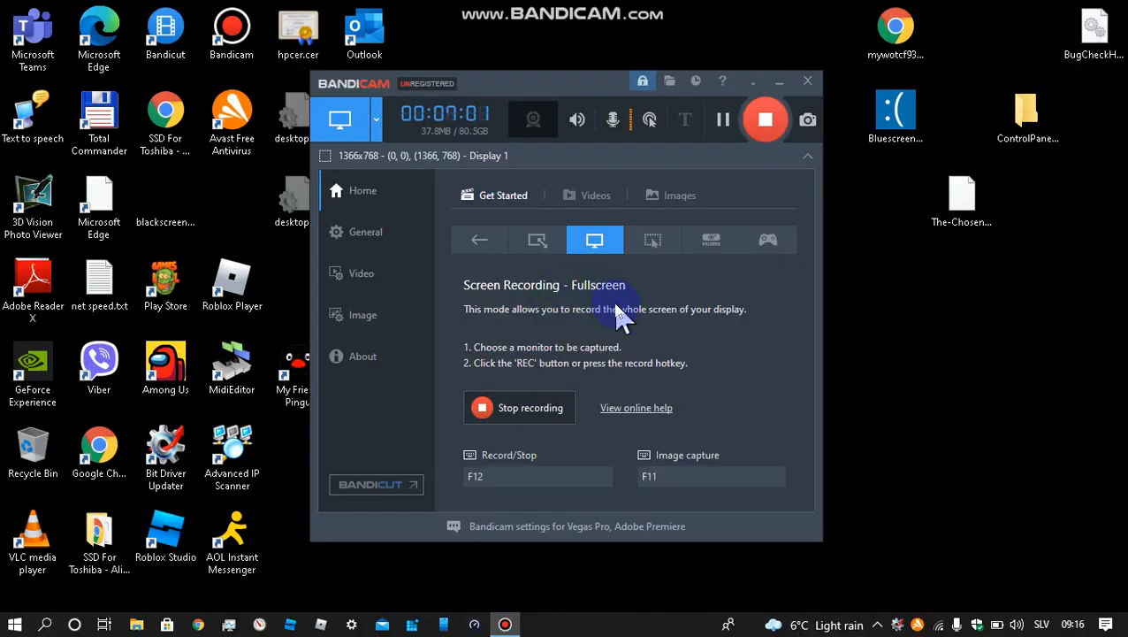